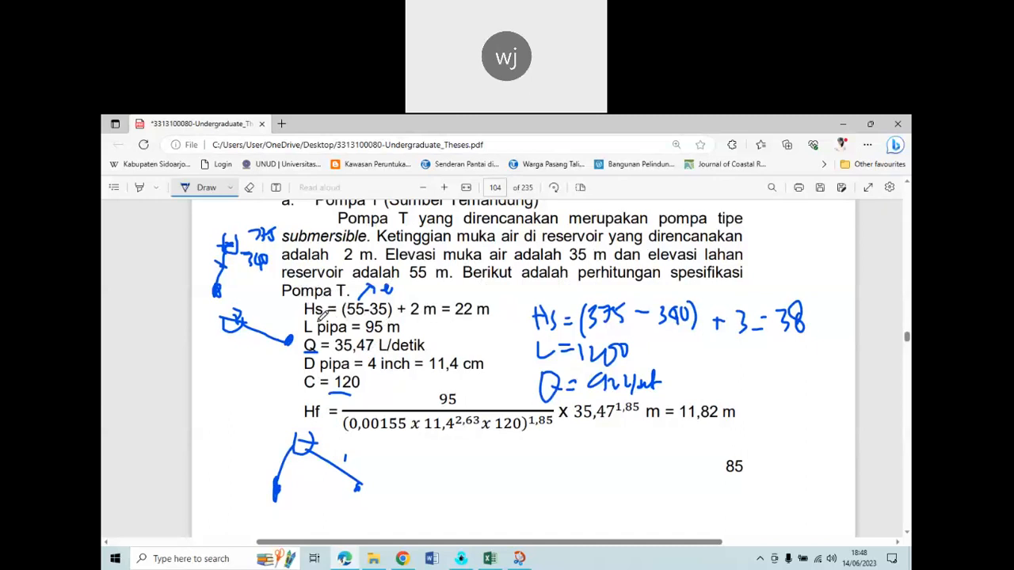
Label the bottom-left sketch in the PDF with the pen, writing SMA at the source and R1 at the reservoir
mouse_move(292, 491)
mouse_down()
mouse_move(283, 509)
mouse_move(309, 491)
mouse_move(318, 507)
mouse_move(339, 507)
mouse_up()
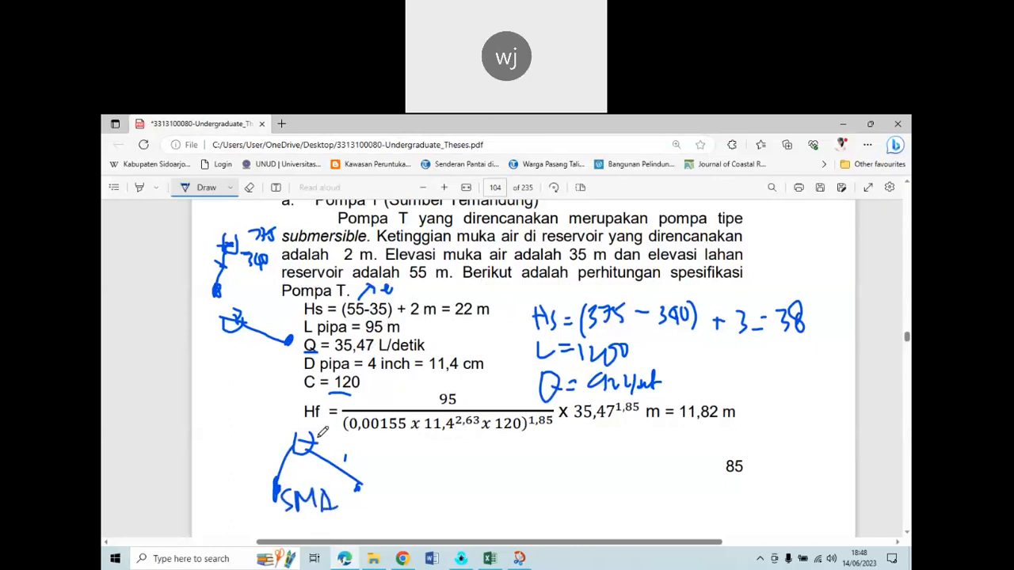
drag(318, 437, 335, 452)
click(462, 559)
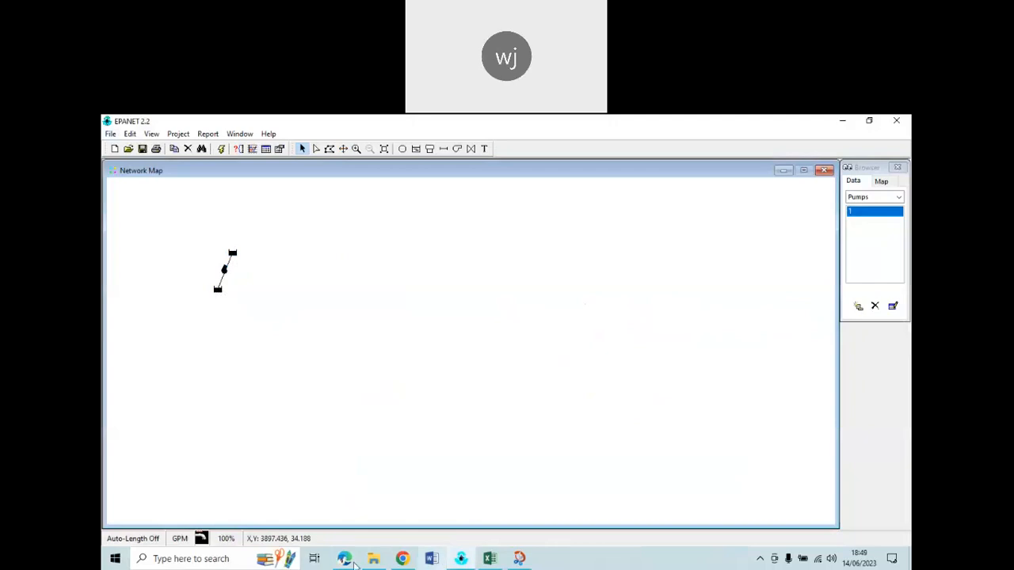
click(349, 560)
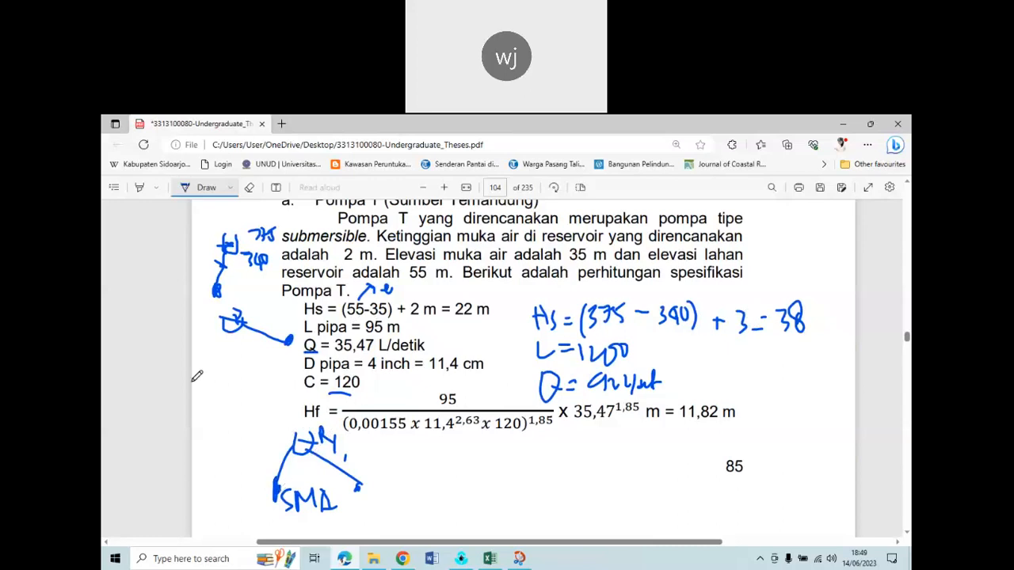
Sketch a small table with headings in the page's left margin, and a reservoir with a pipe to a node below the Hf formula
drag(208, 380, 313, 378)
drag(231, 362, 234, 425)
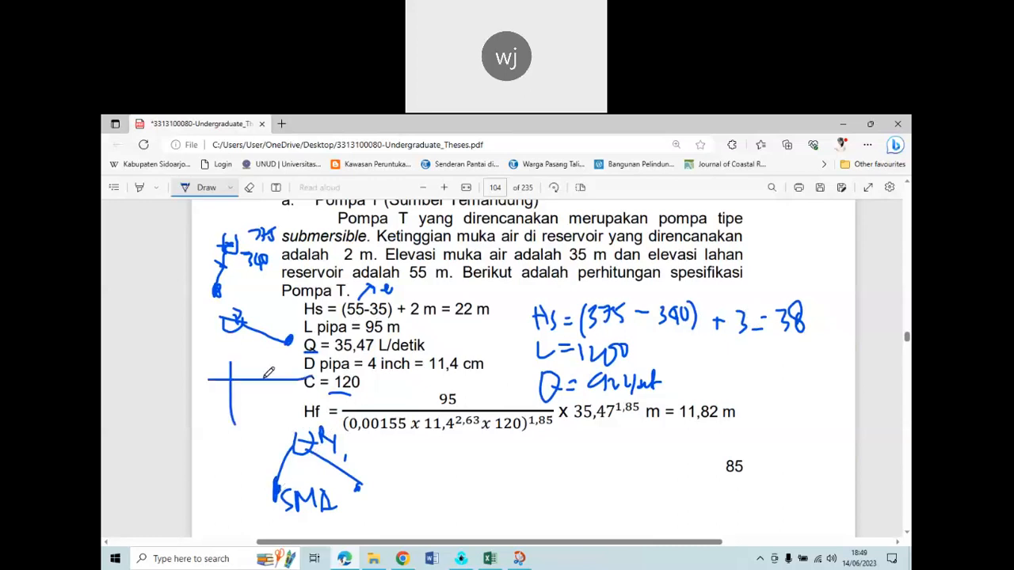
drag(274, 361, 274, 419)
mouse_move(234, 378)
mouse_down()
mouse_move(270, 380)
mouse_move(276, 366)
mouse_move(300, 363)
mouse_up()
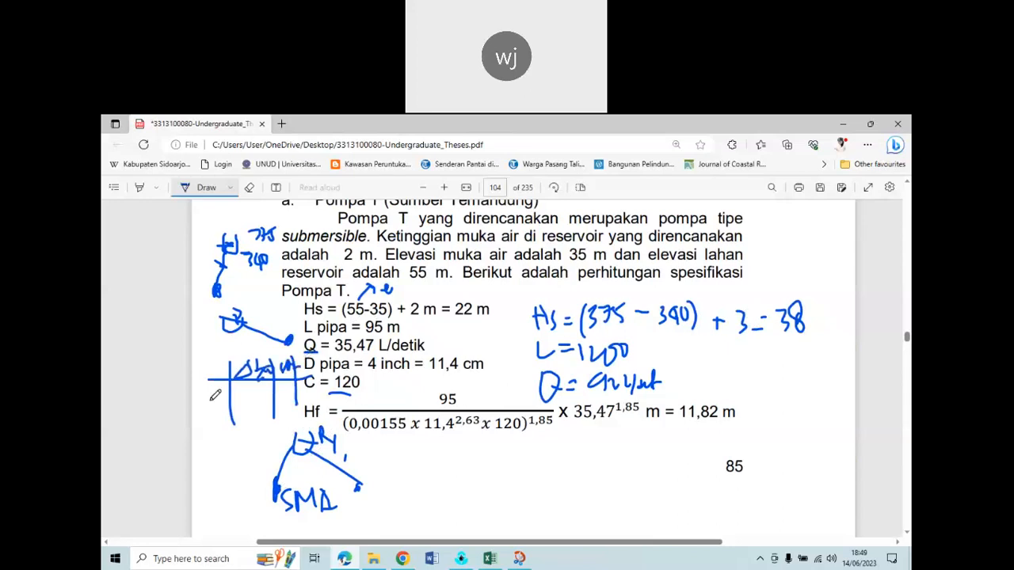
drag(206, 399, 226, 390)
drag(430, 444, 448, 443)
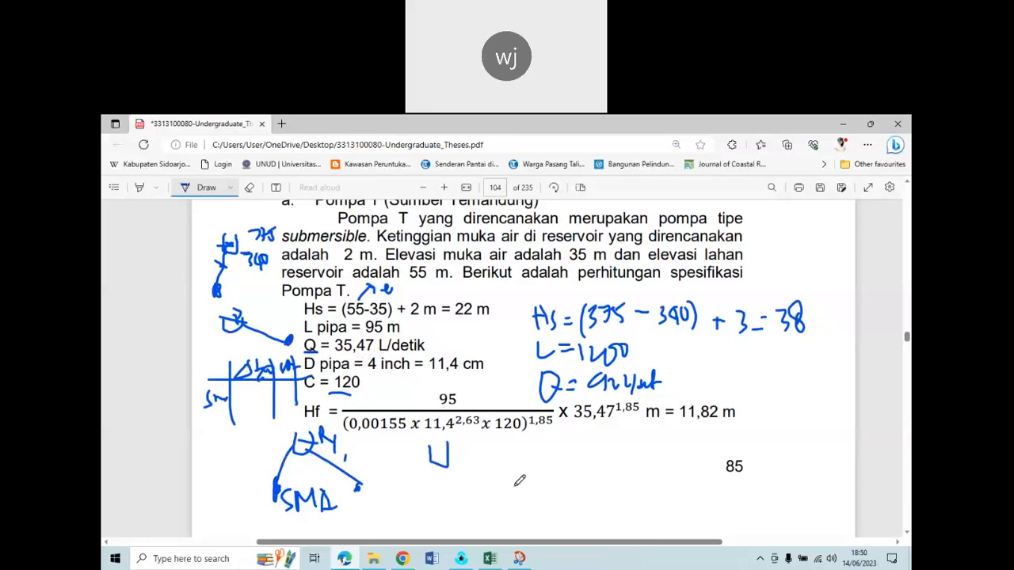
drag(515, 485, 450, 453)
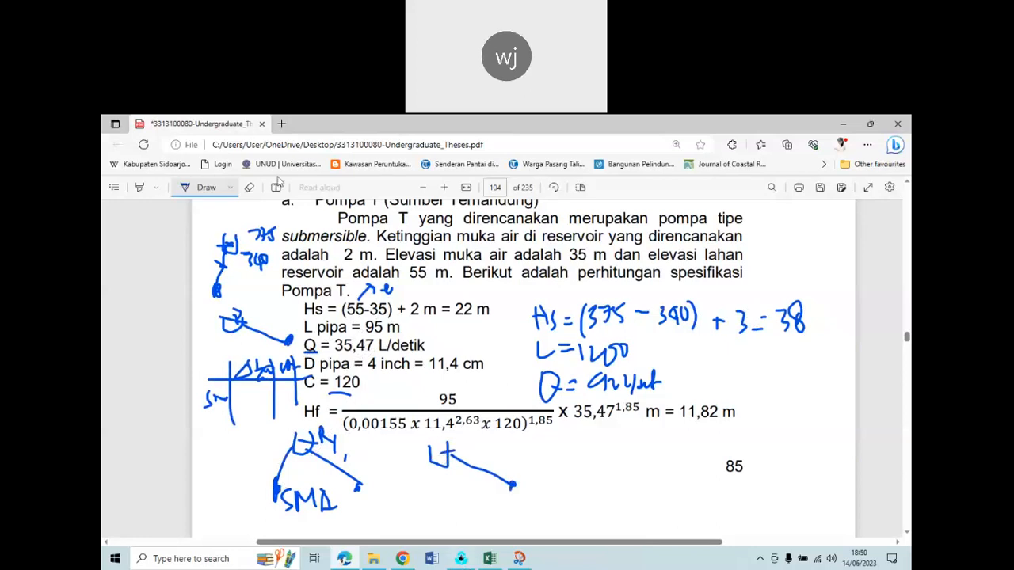
In EPANET, add a junction beside the upper reservoir and connect the two with a pipe
key(alt+Tab)
click(403, 149)
click(275, 269)
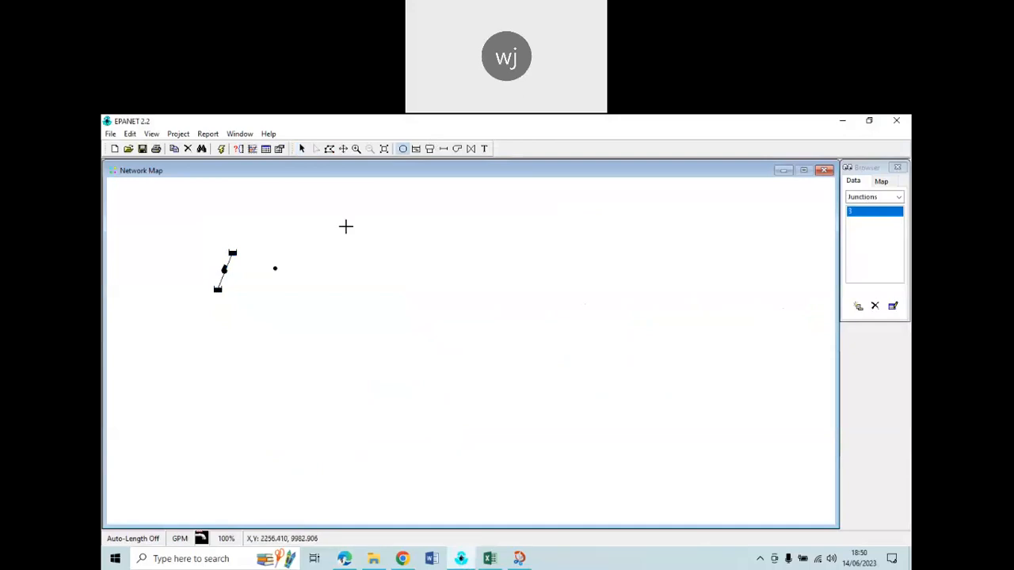
click(444, 149)
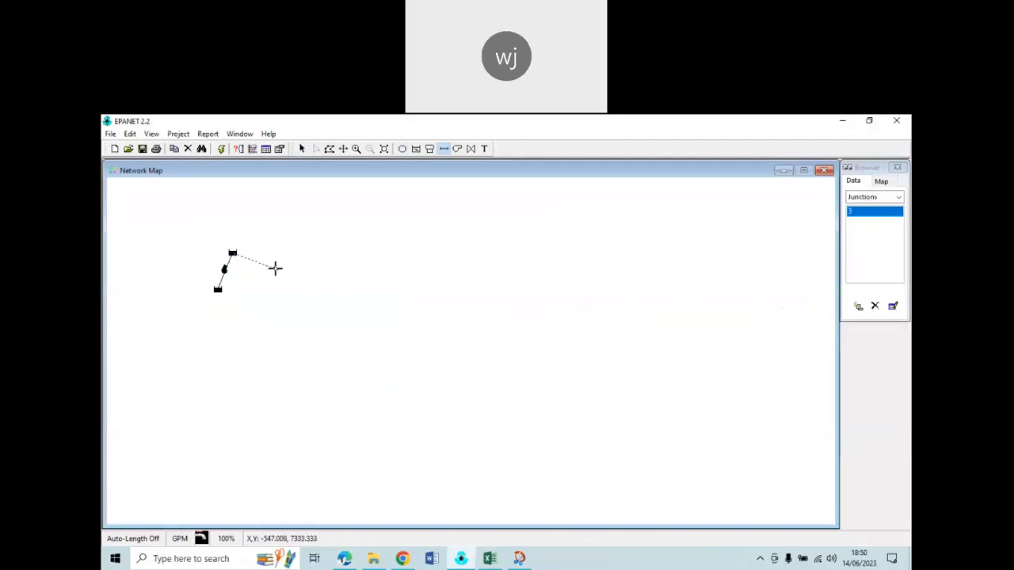
click(274, 268)
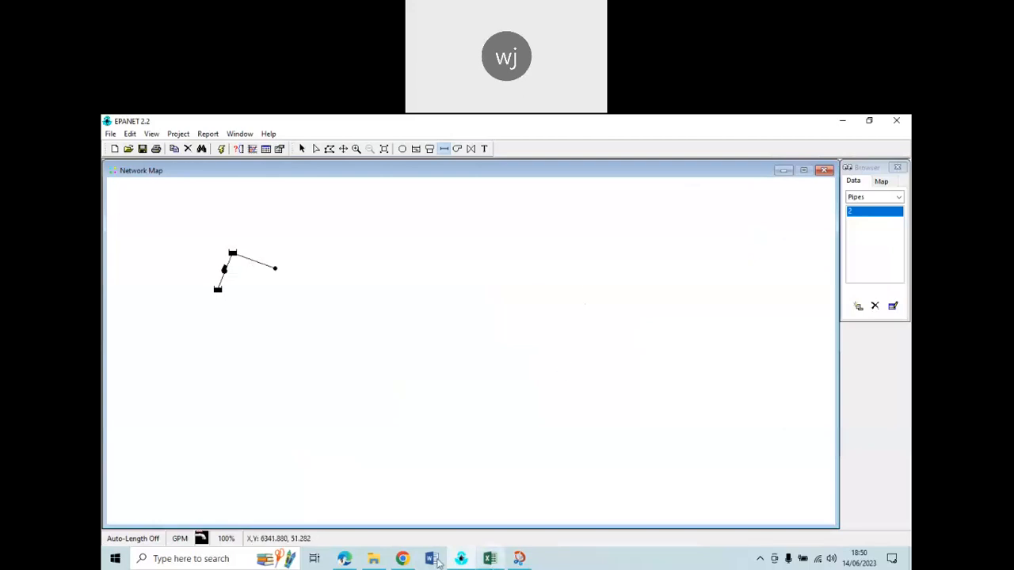
In the thesis PDF in Edge, underline the Hf result of 11,82 m and circle the rounded pump head of 34 m
click(346, 559)
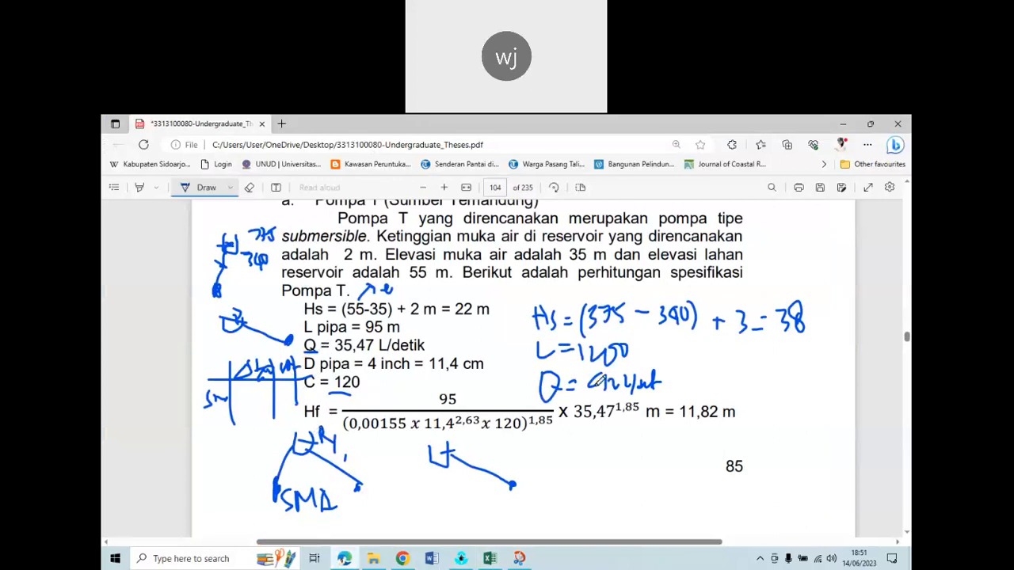
scroll(403, 403, down, 3)
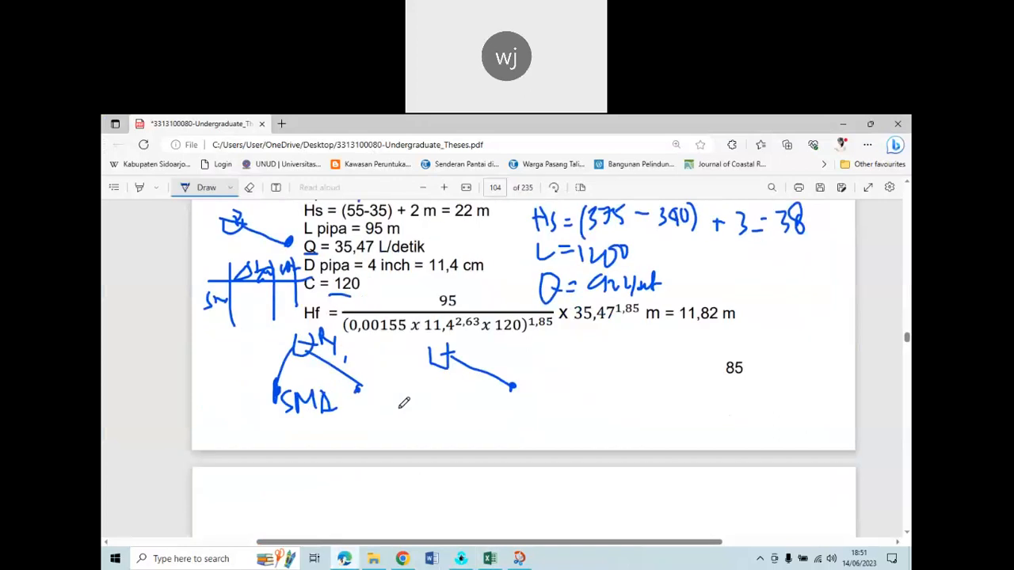
scroll(607, 264, up, 2)
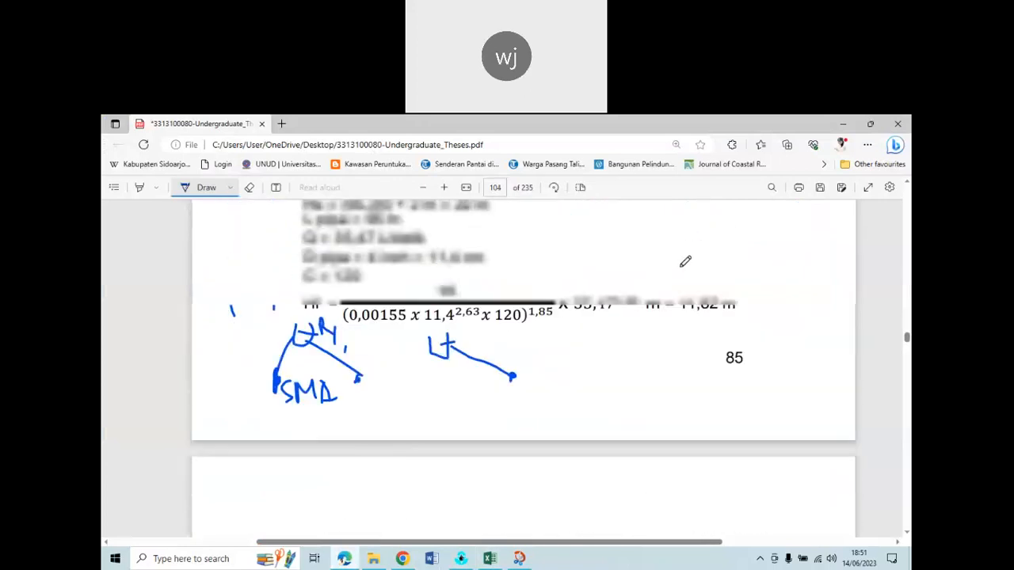
drag(681, 315, 754, 318)
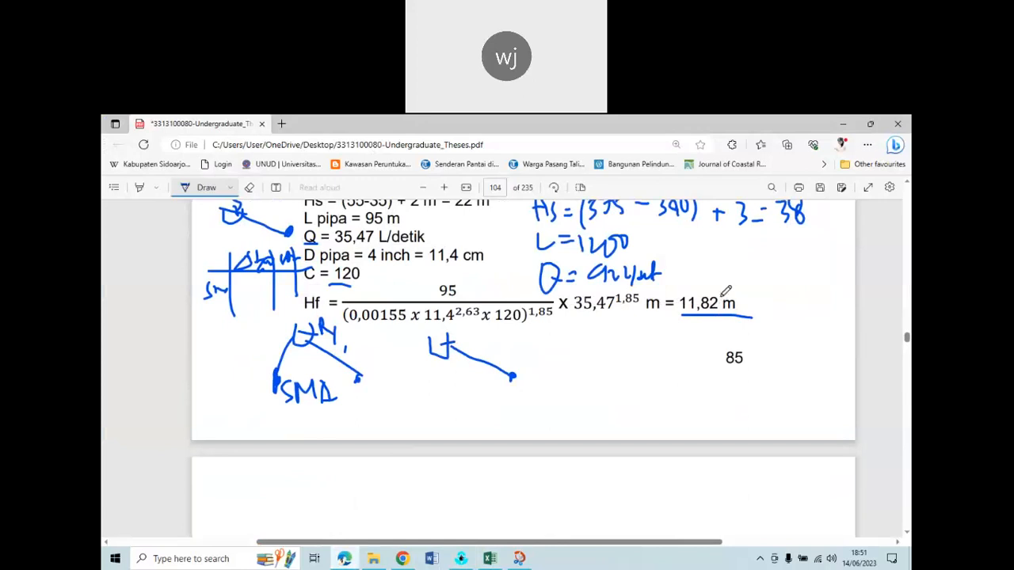
scroll(528, 368, down, 2)
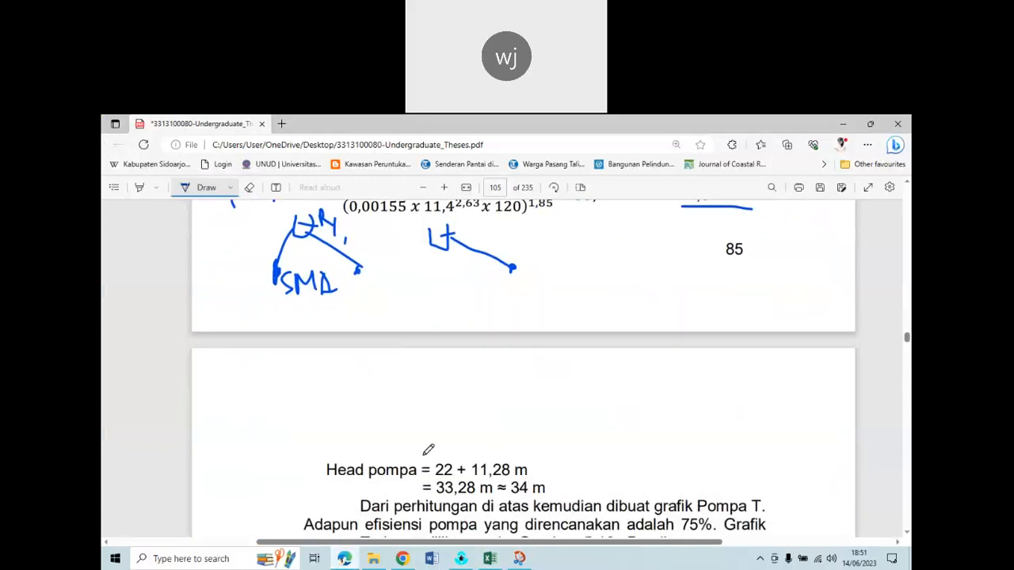
scroll(753, 214, up, 2)
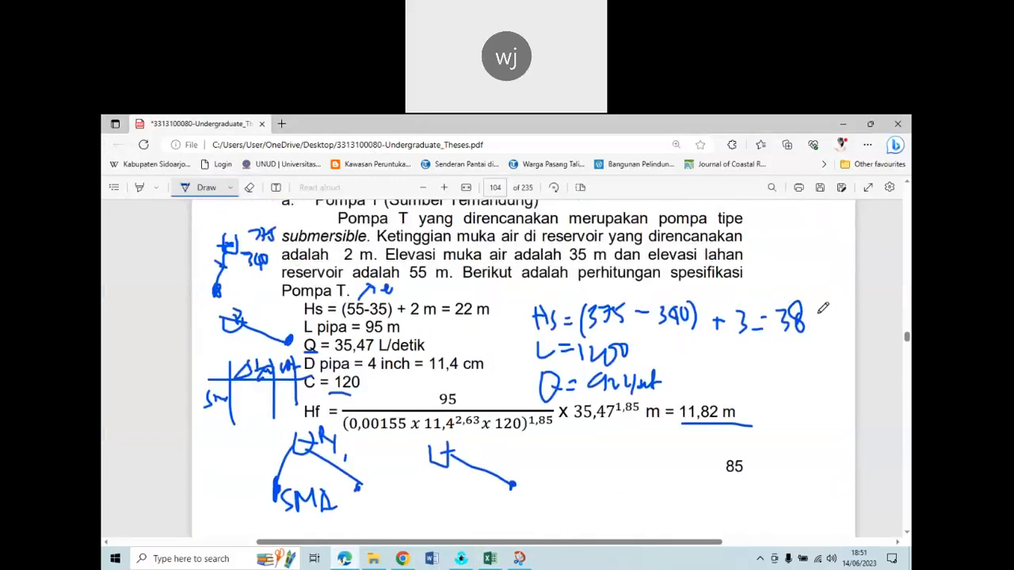
scroll(475, 340, down, 6)
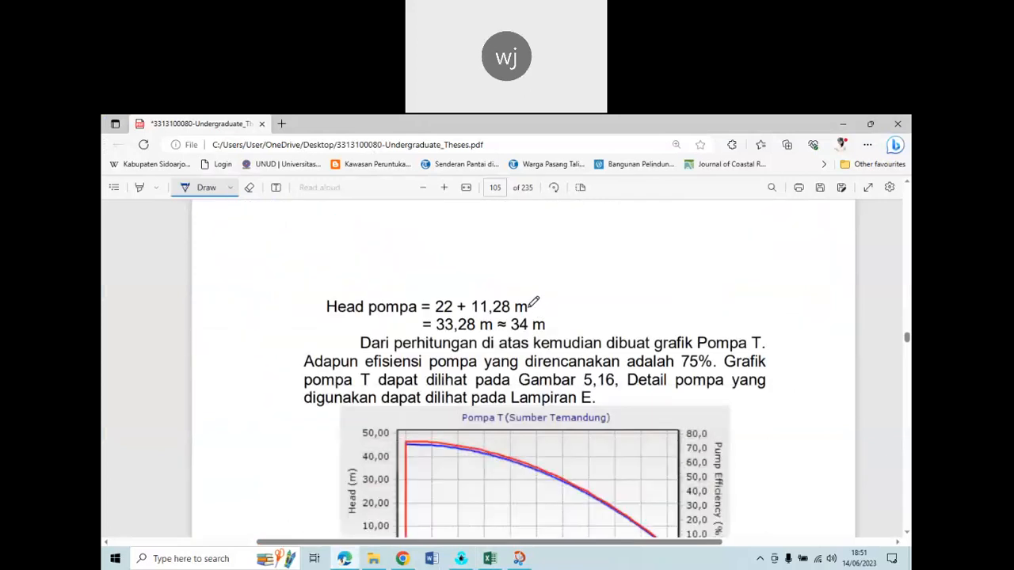
drag(516, 343, 506, 346)
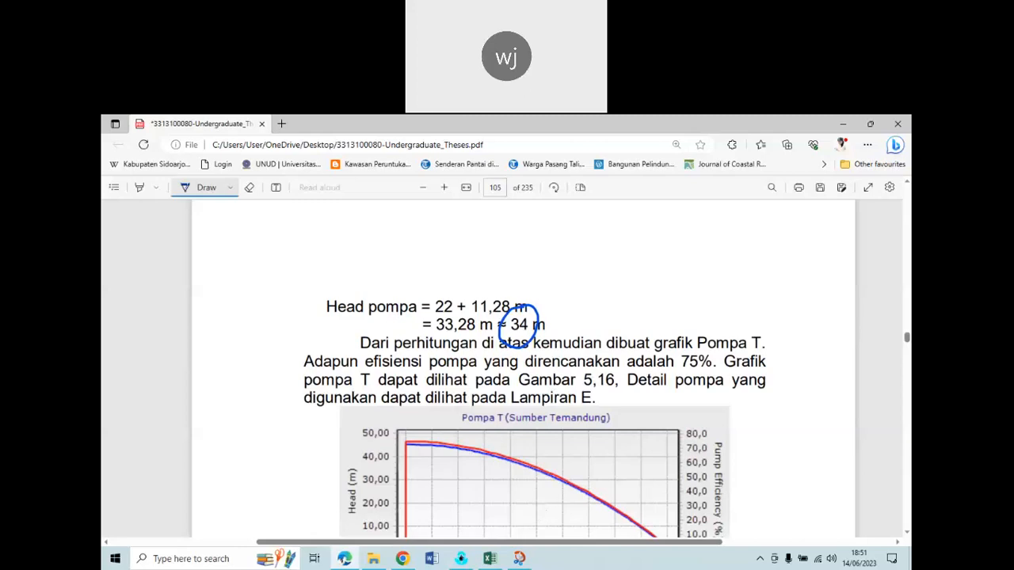
Return to EPANET and add a new pump curve to the project
click(461, 558)
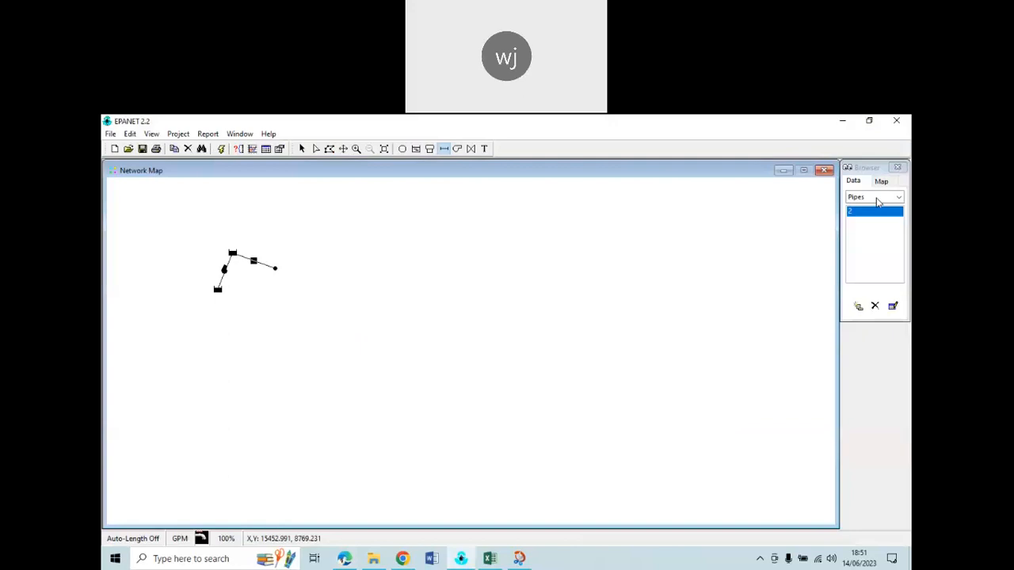
click(877, 198)
click(865, 272)
click(862, 312)
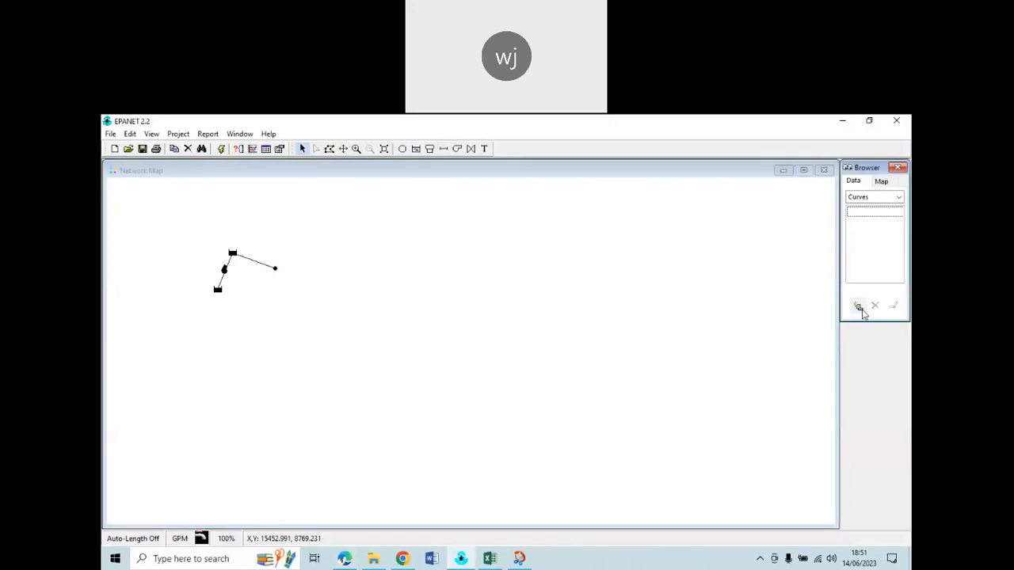
click(860, 309)
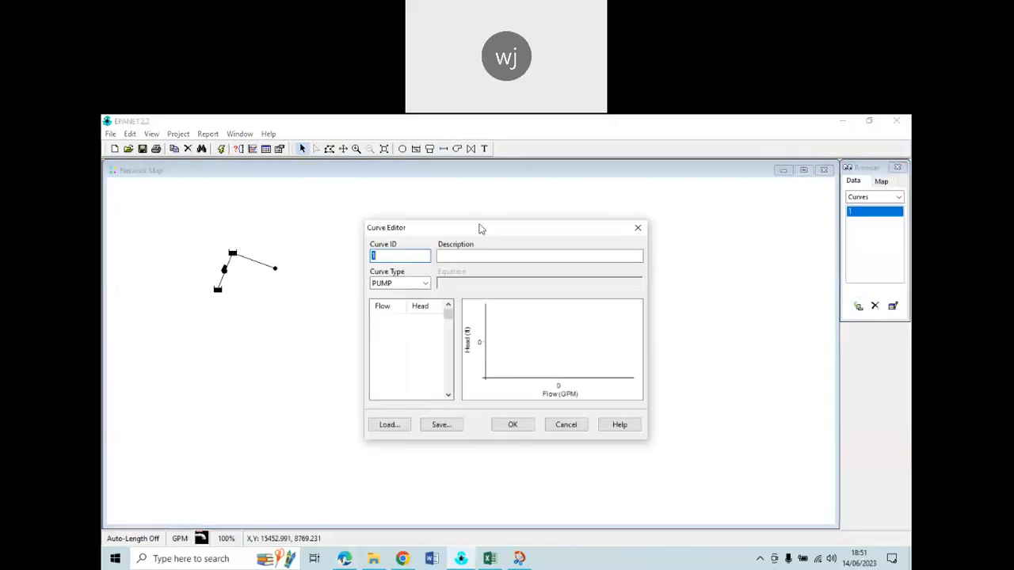
click(464, 254)
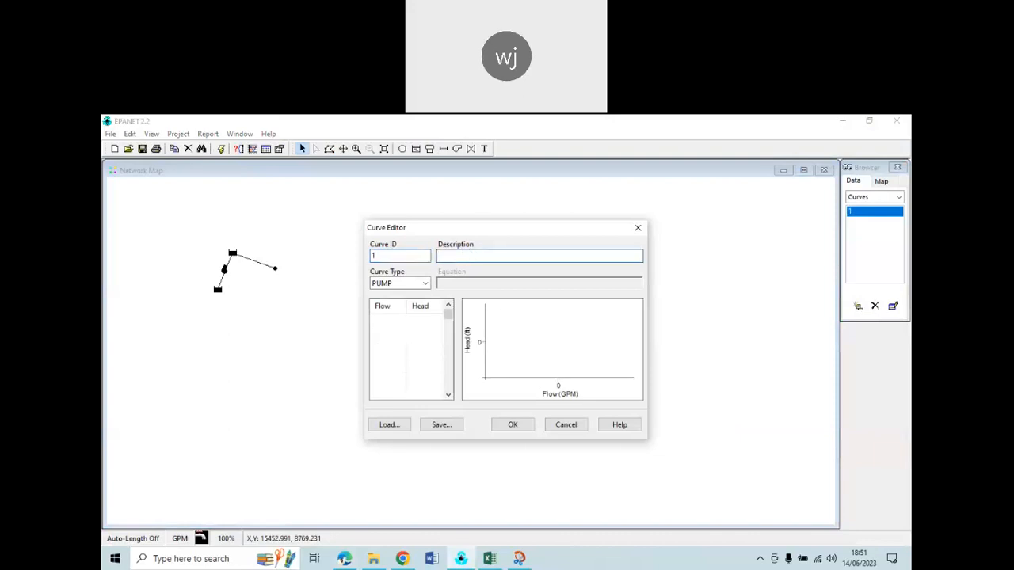
text(sma-r1)
click(392, 322)
text(9.2)
click(420, 320)
click(566, 425)
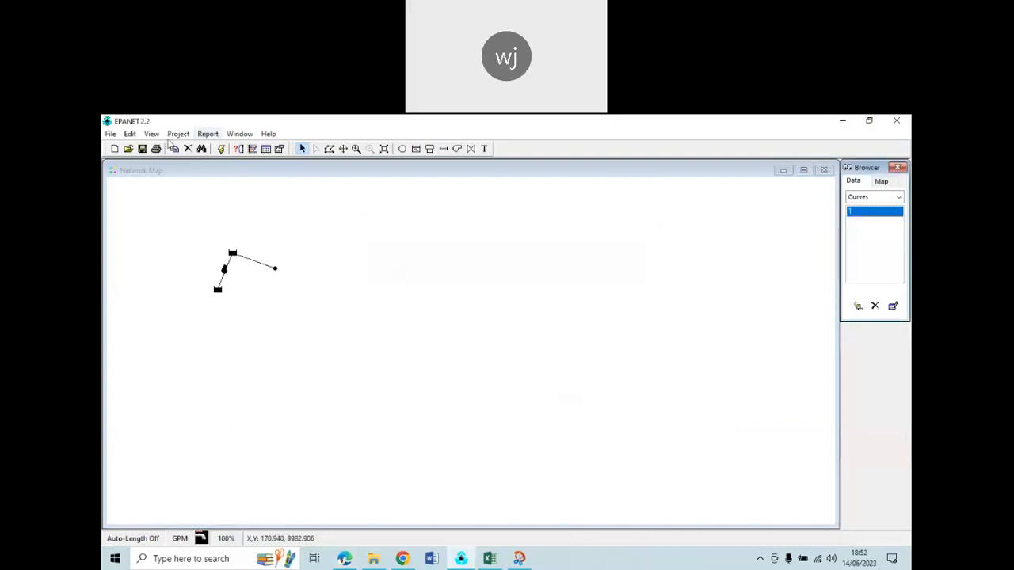
Set the default flow units in the project's hydraulic defaults to LPS
click(178, 134)
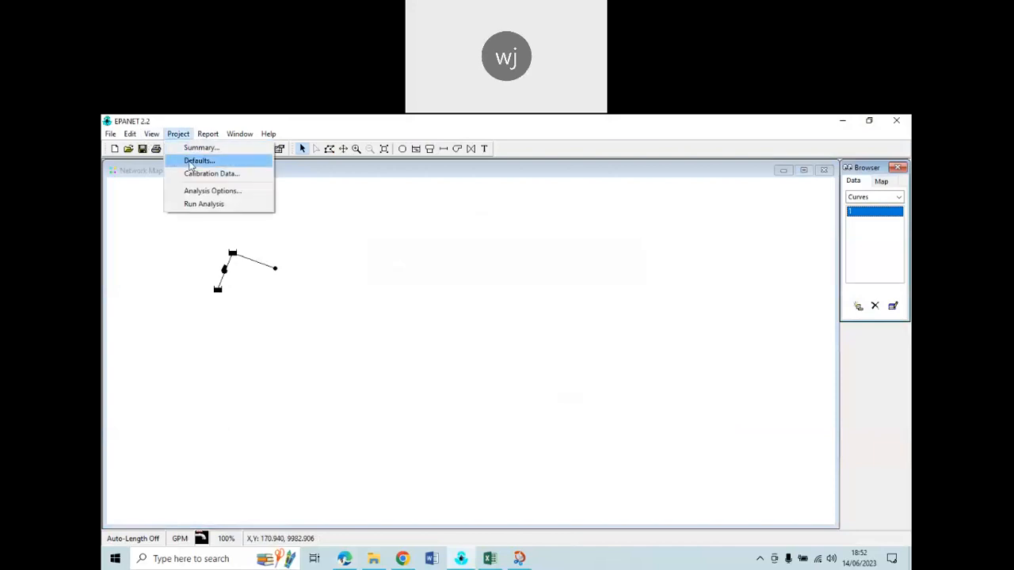
click(191, 164)
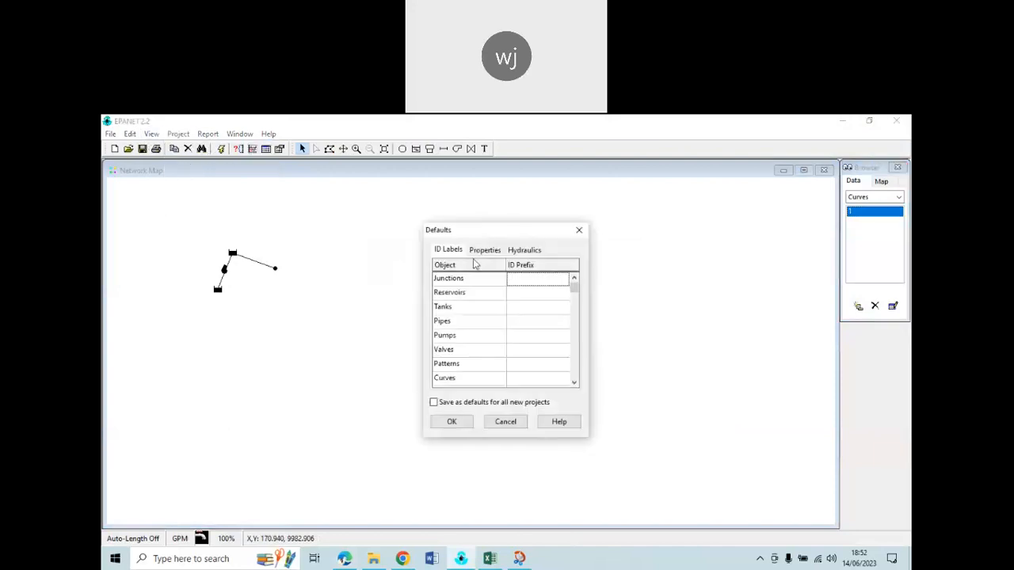
click(522, 252)
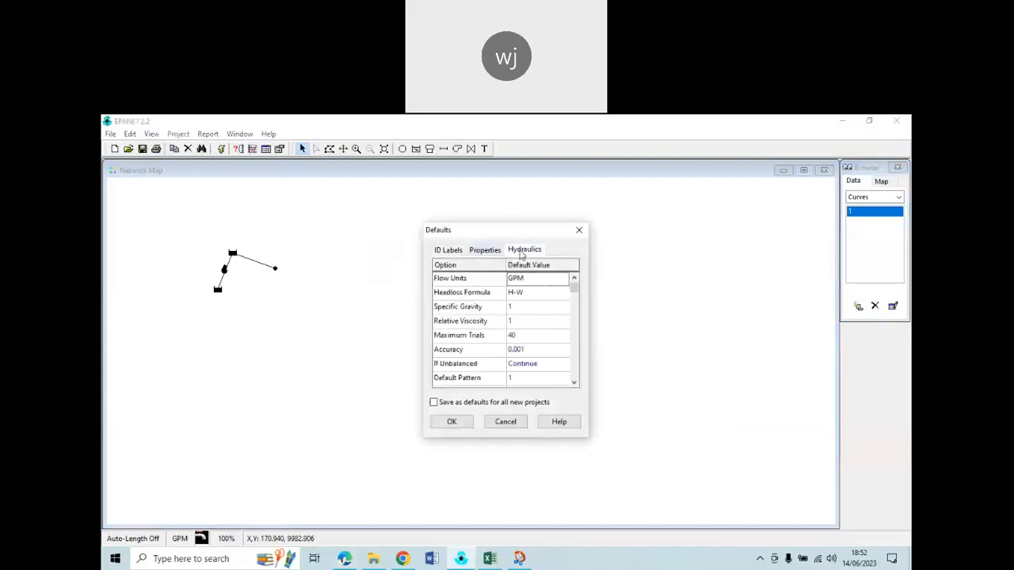
click(559, 281)
click(563, 278)
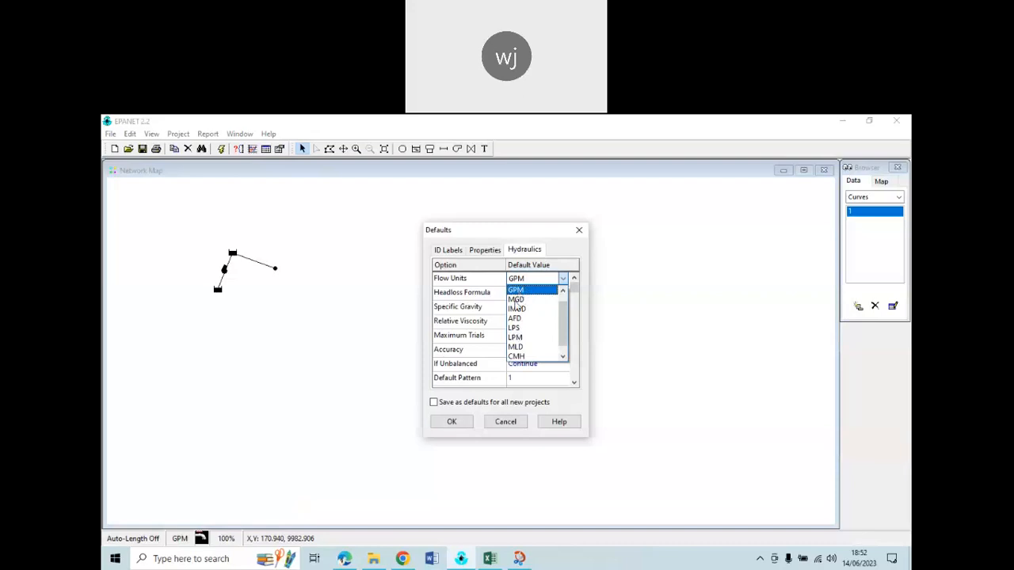
click(515, 328)
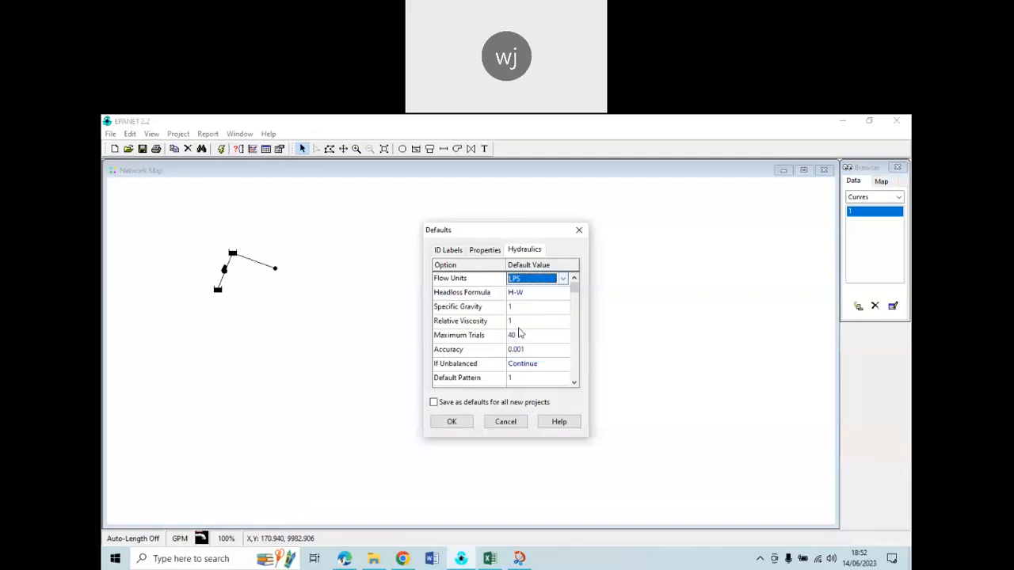
Keep H-W as the headloss formula, check the remaining default properties and ID labels, and apply the project defaults
click(540, 293)
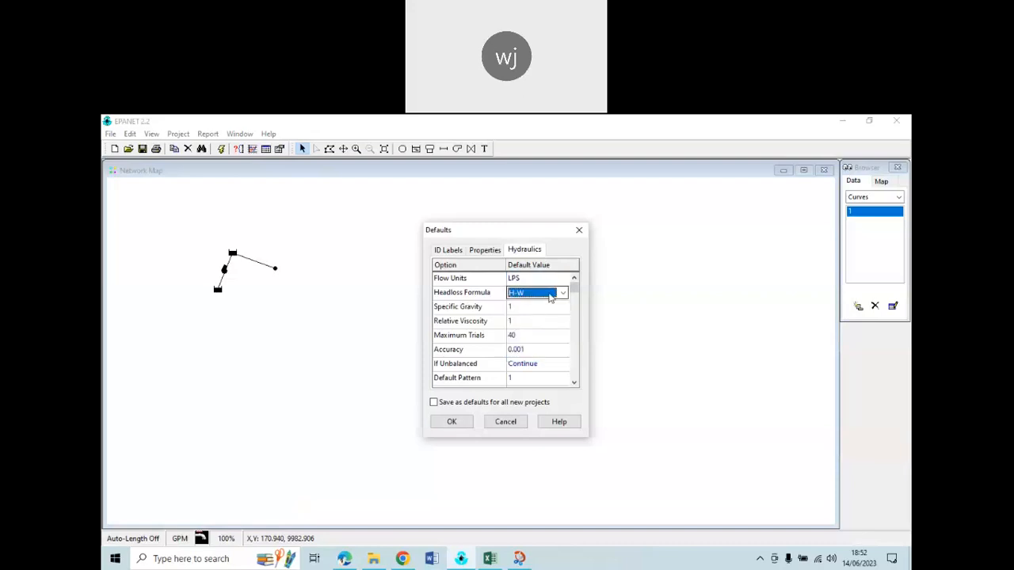
click(549, 296)
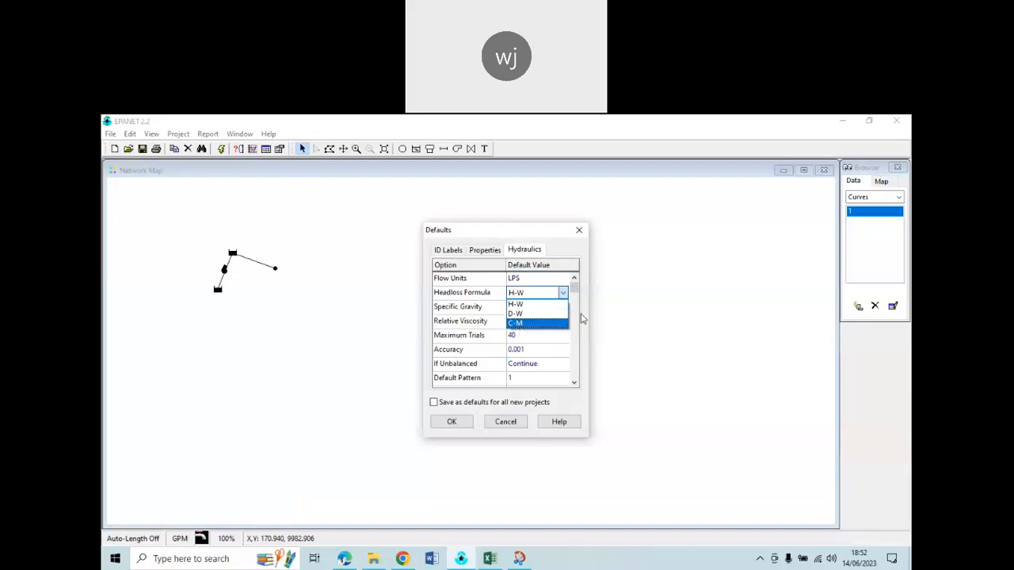
click(535, 305)
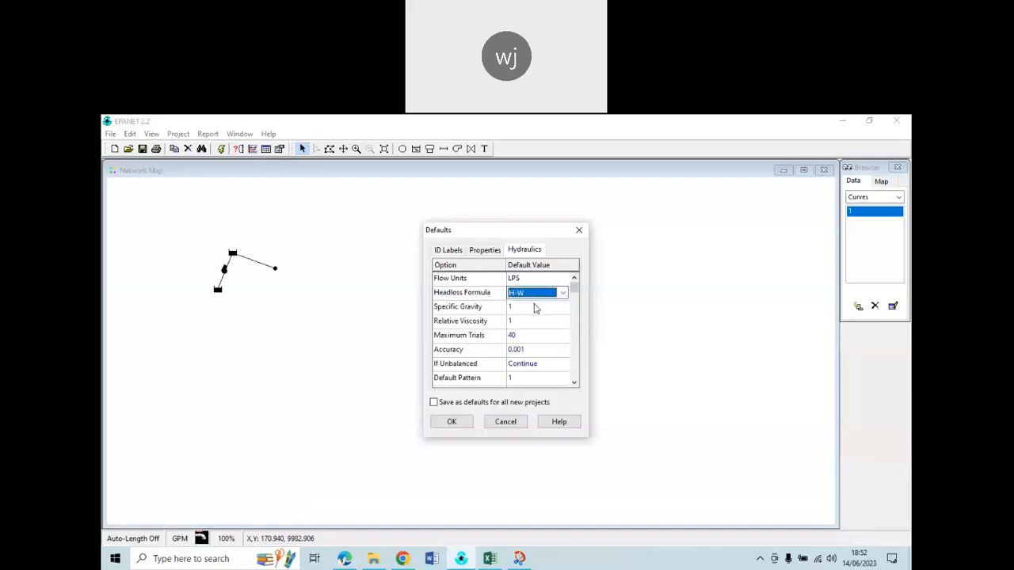
click(534, 333)
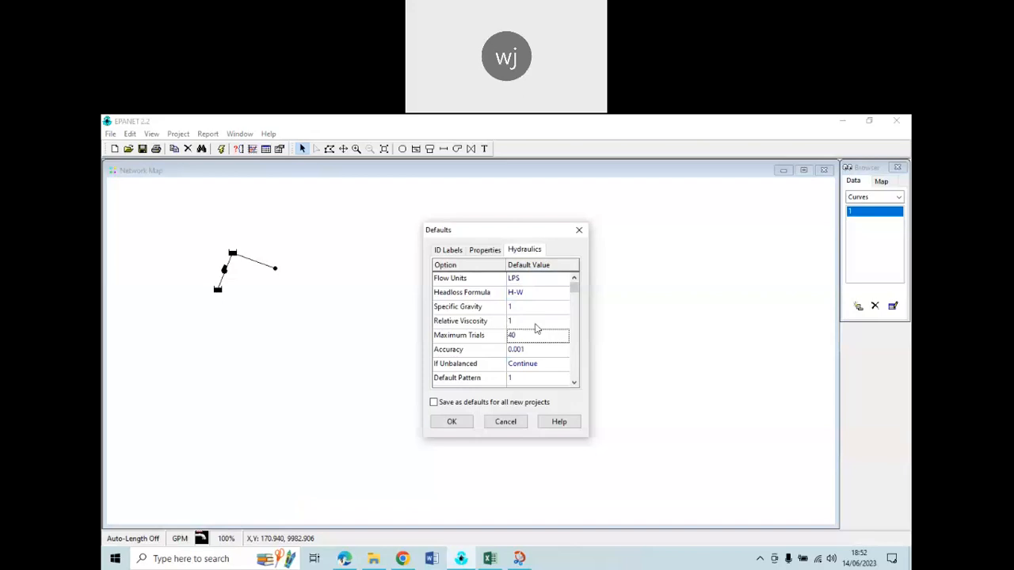
drag(575, 290, 576, 378)
click(494, 254)
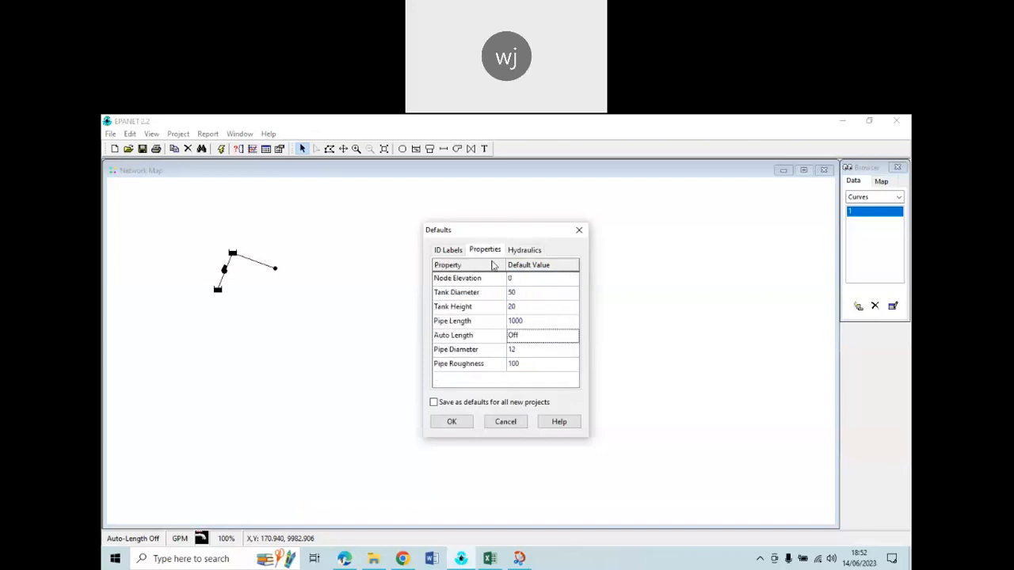
click(449, 252)
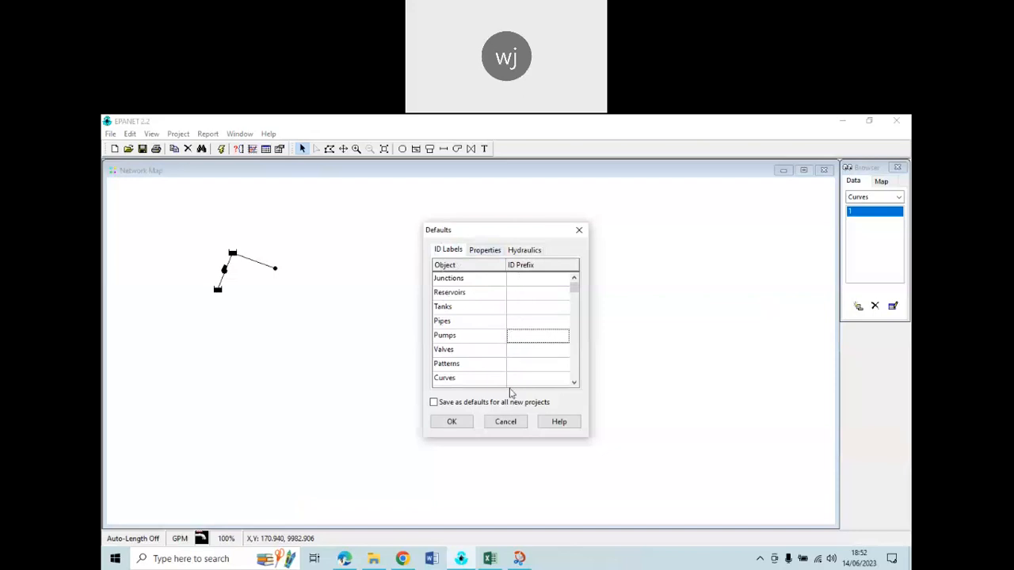
click(453, 424)
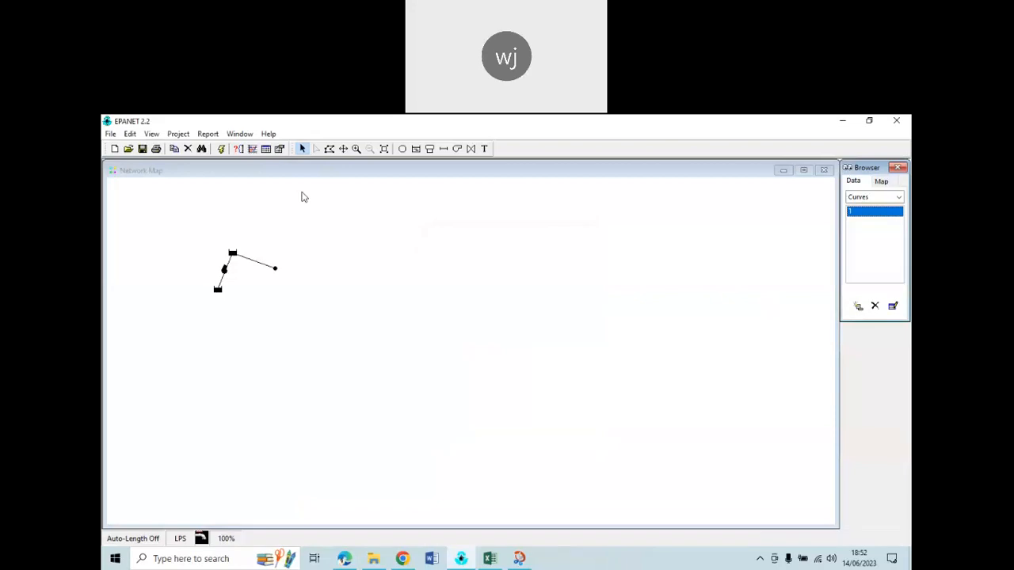
Define pump curve 1 with a flow of 9.2 LPS and a head of 53 m, and check its equation
click(893, 307)
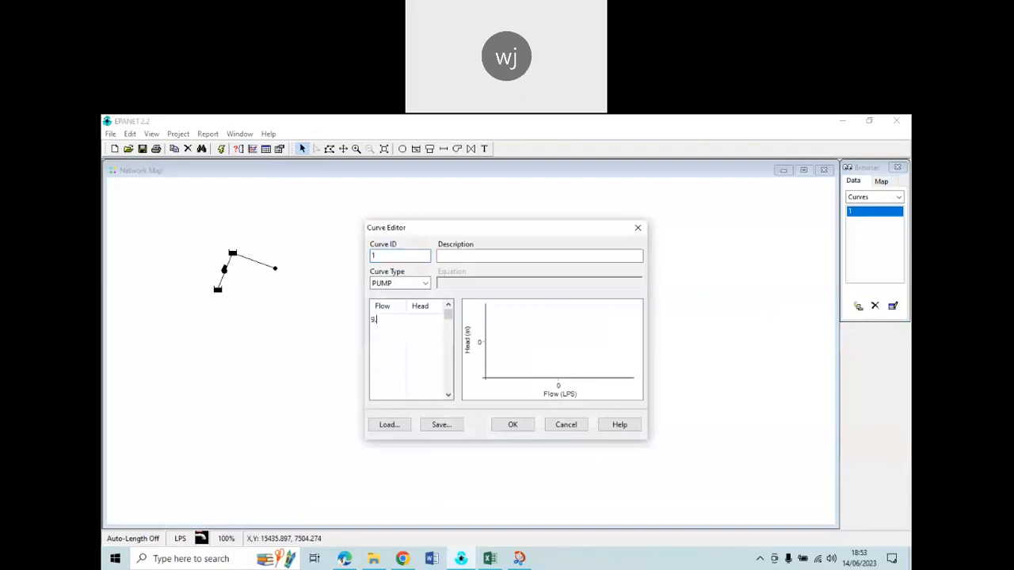
click(430, 322)
click(507, 424)
click(893, 307)
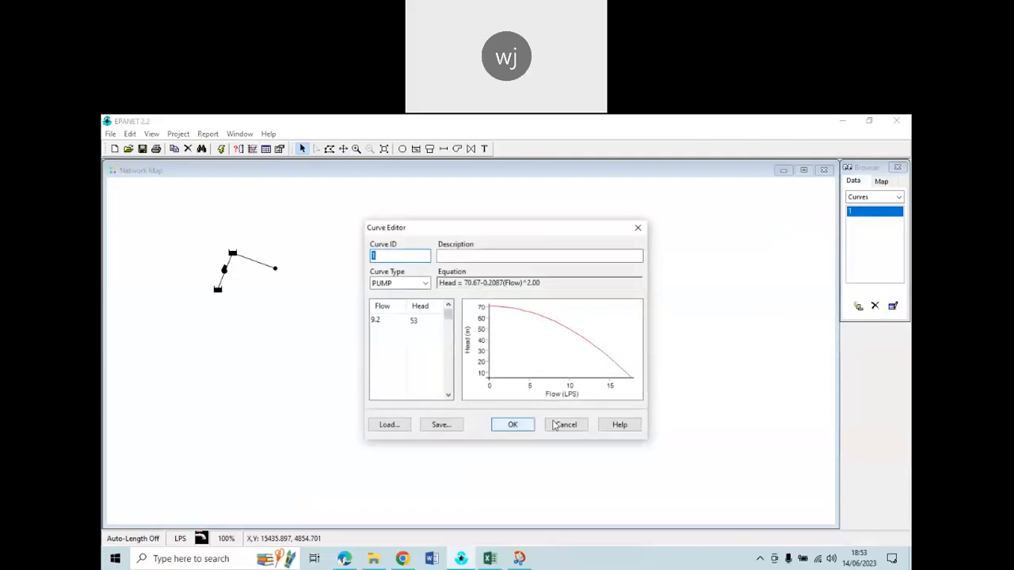
click(513, 426)
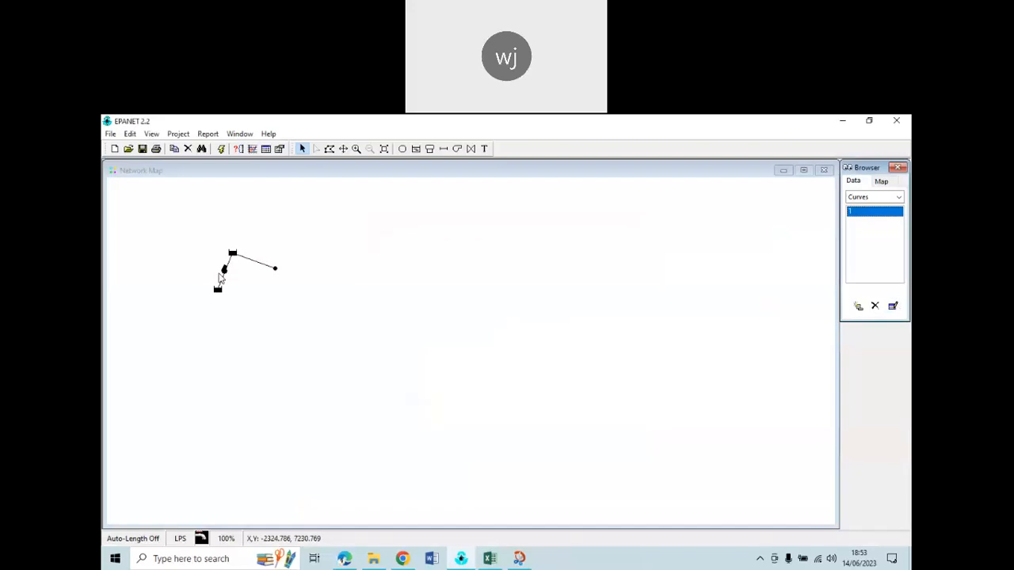
Assign pump curve 1 to pump 1 between nodes 2 and 1
click(226, 272)
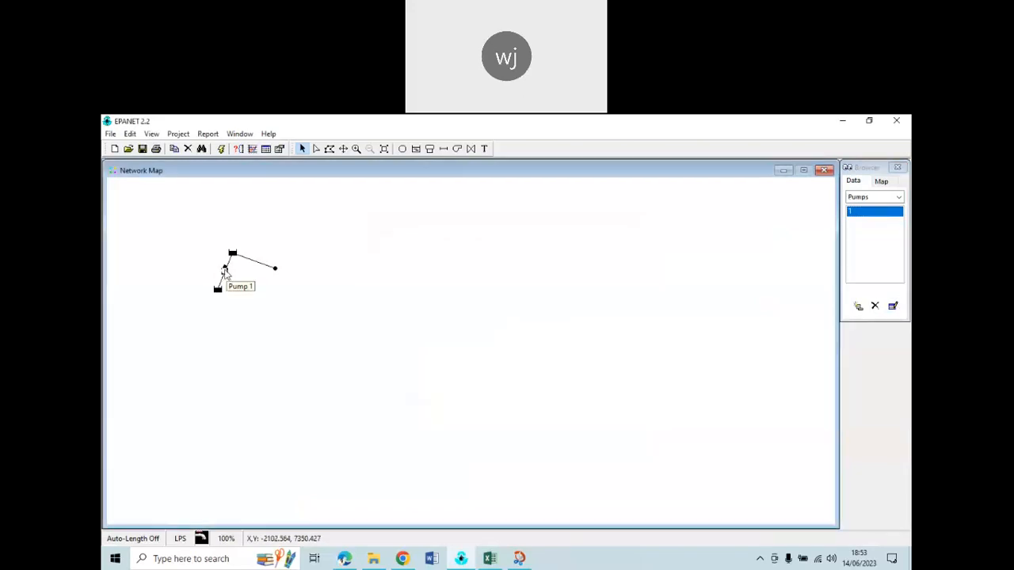
double_click(225, 272)
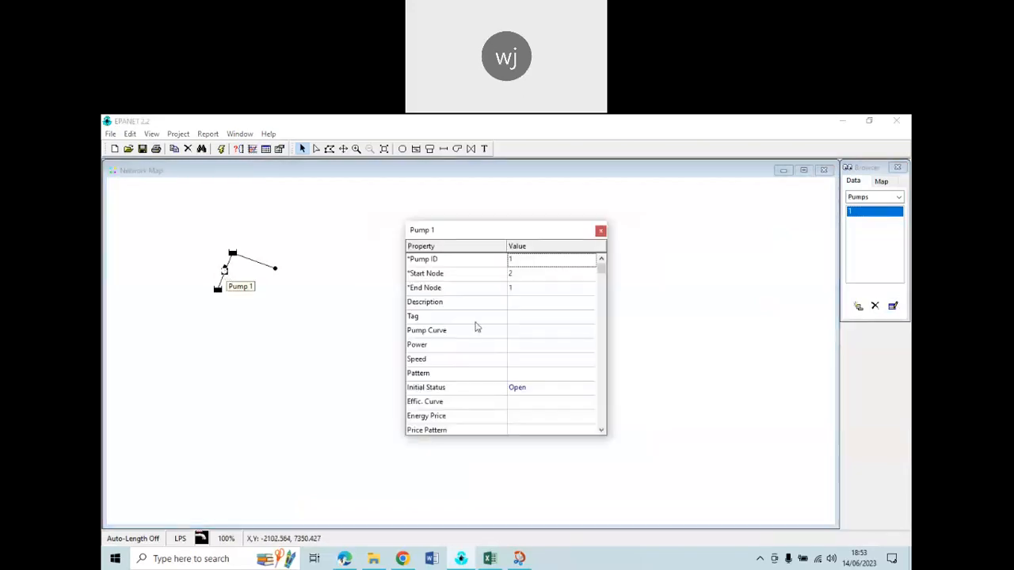
click(519, 329)
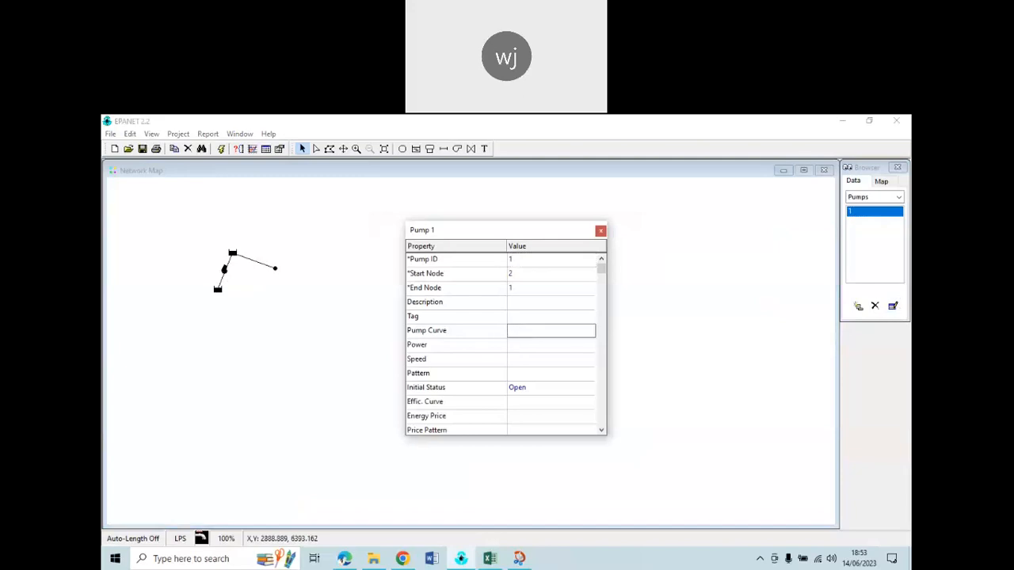
key(Return)
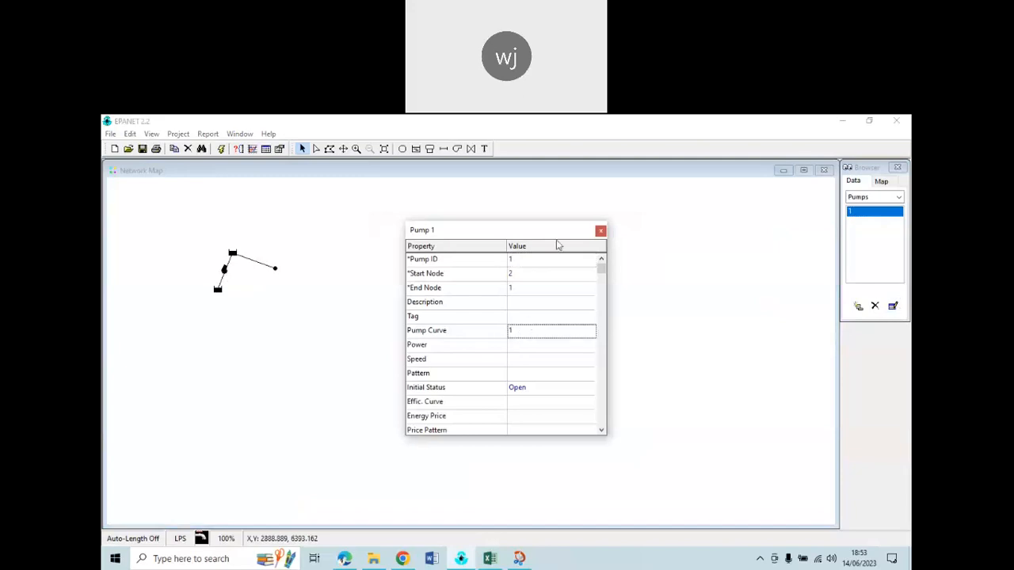
click(602, 230)
Examine the total head of reservoir 1 and the length, diameter and roughness of pipe 2
double_click(235, 257)
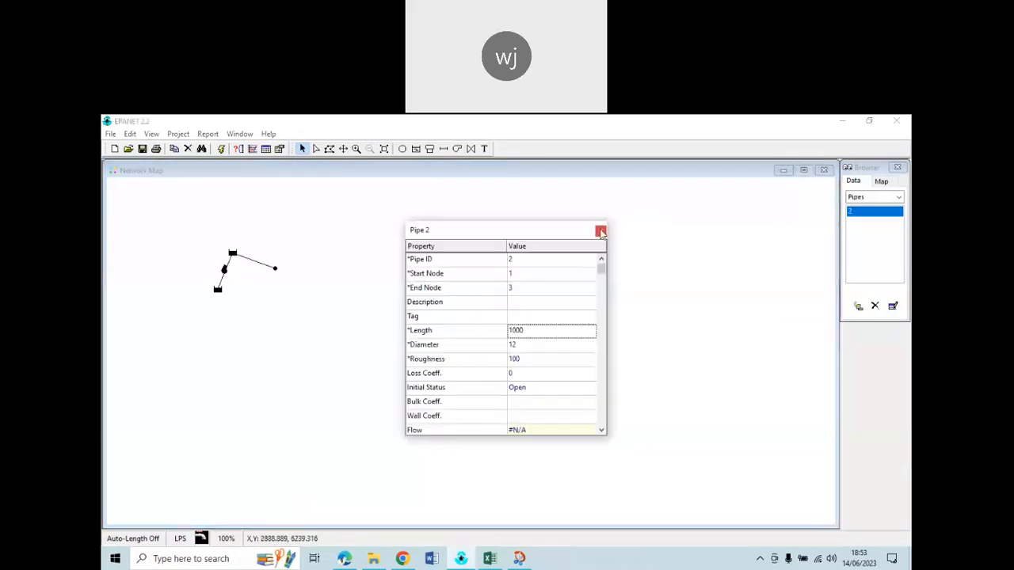
click(602, 231)
double_click(232, 254)
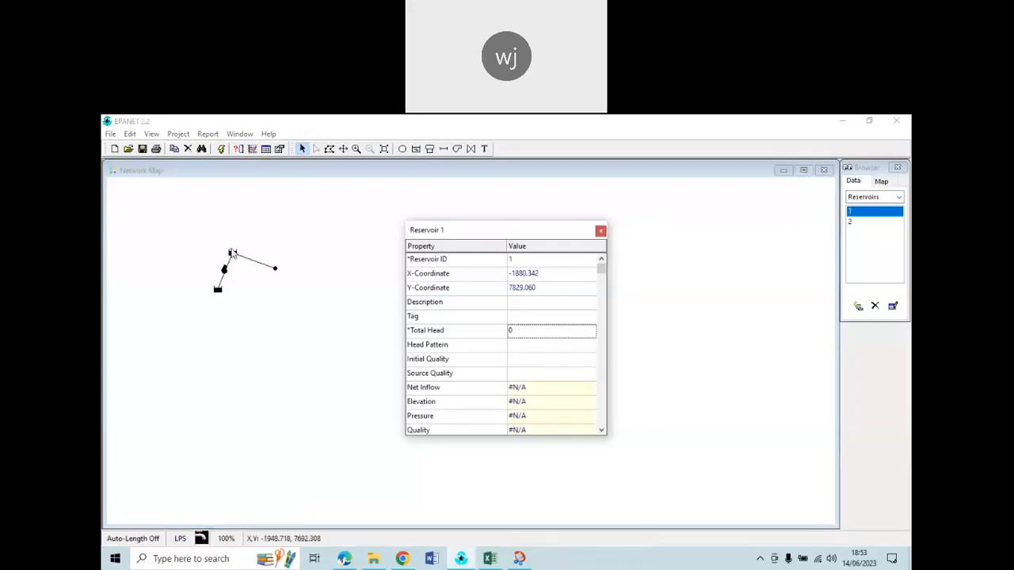
click(602, 231)
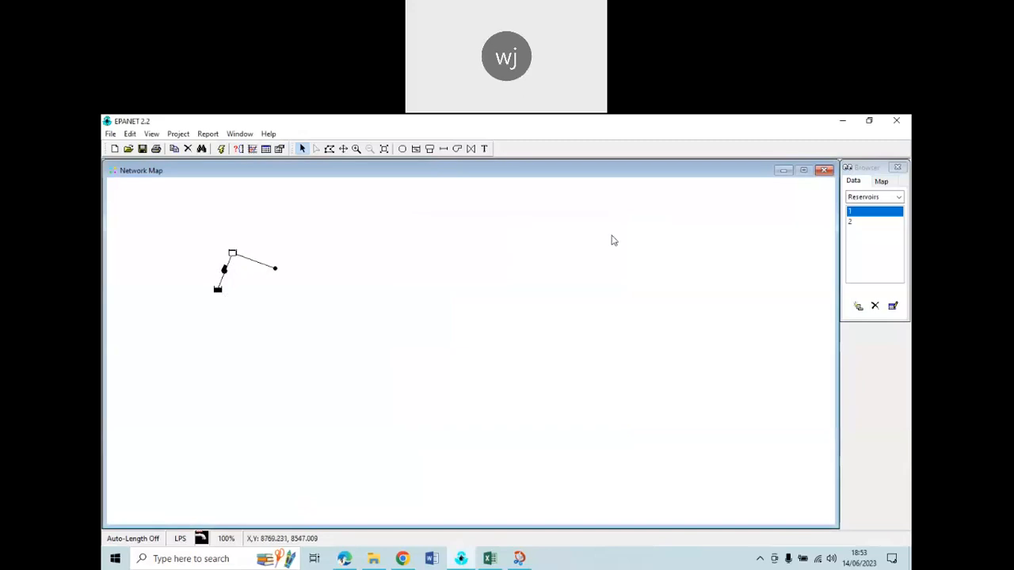
double_click(257, 265)
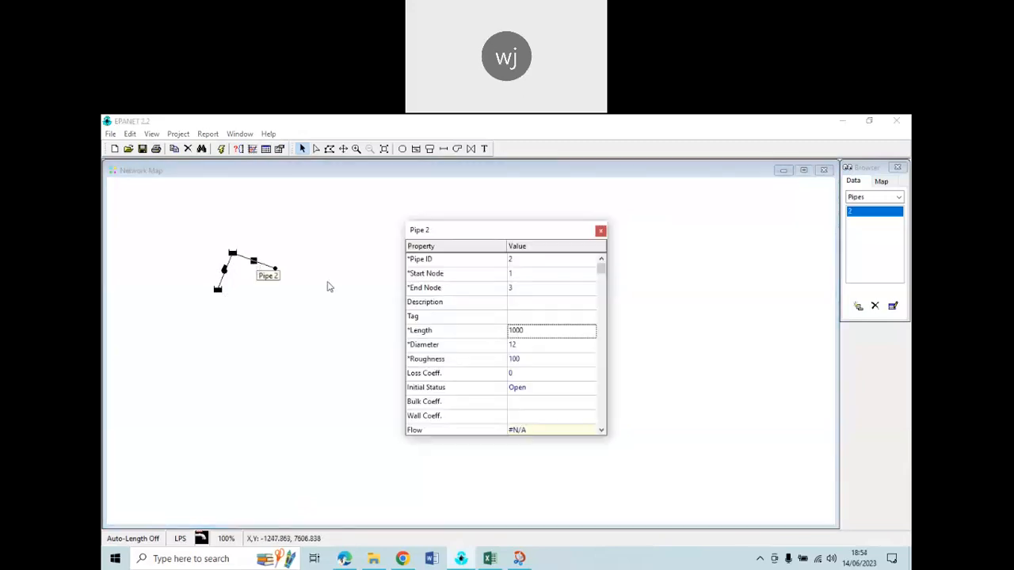
click(519, 344)
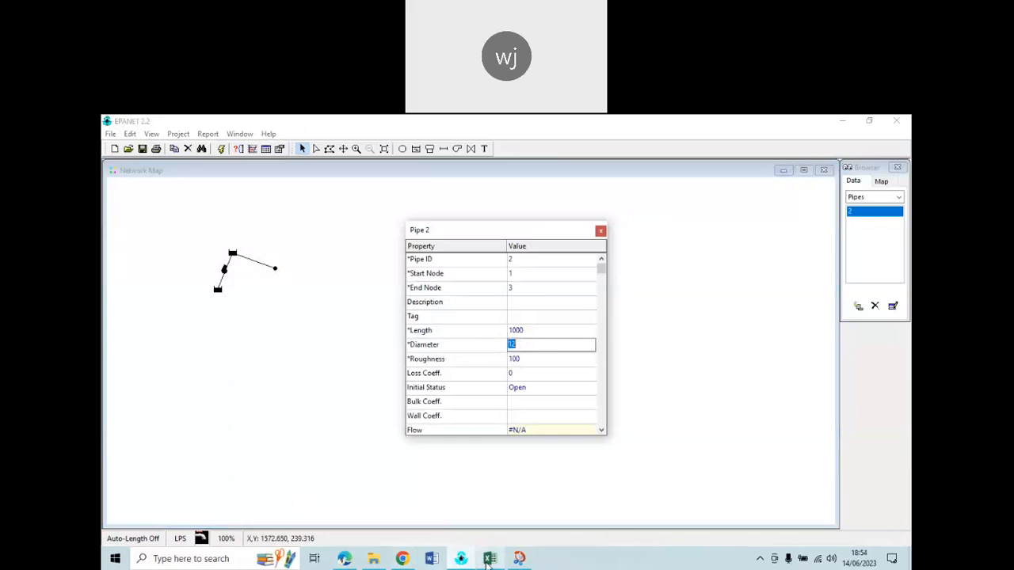
click(529, 362)
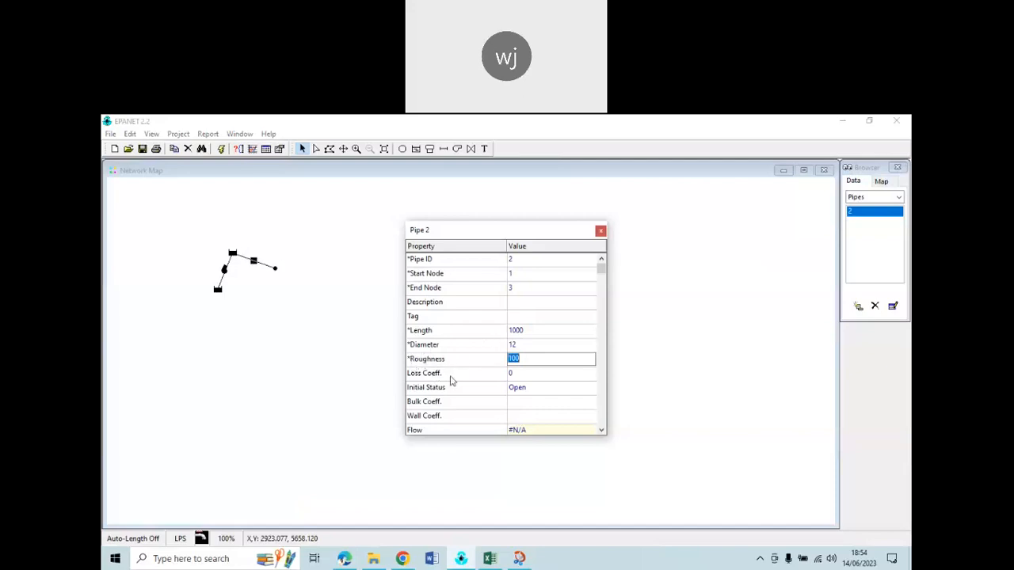
click(600, 232)
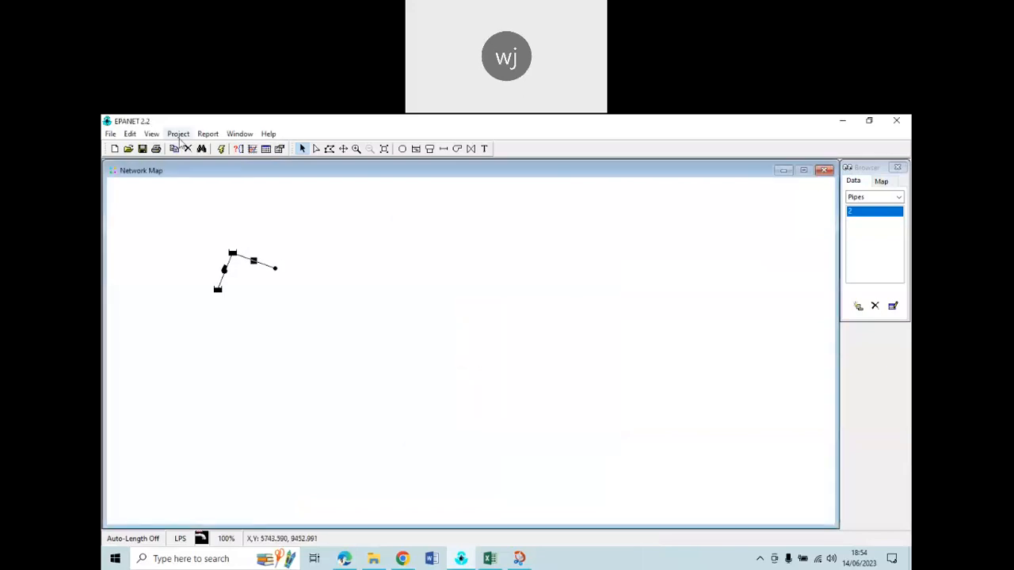
Review the project's default hydraulics and the default properties, including Auto Length, without applying changes
click(179, 134)
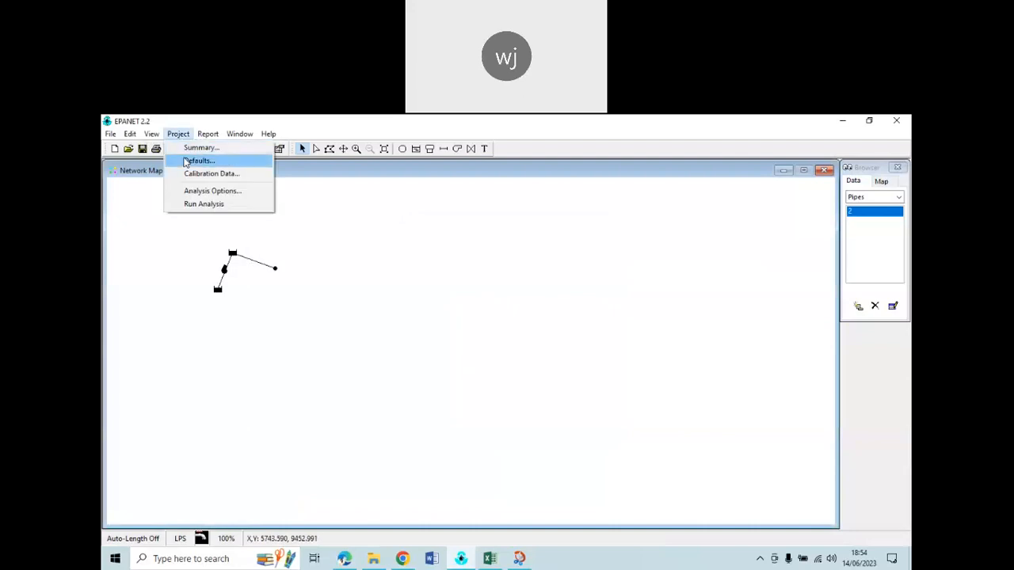
click(187, 162)
click(519, 252)
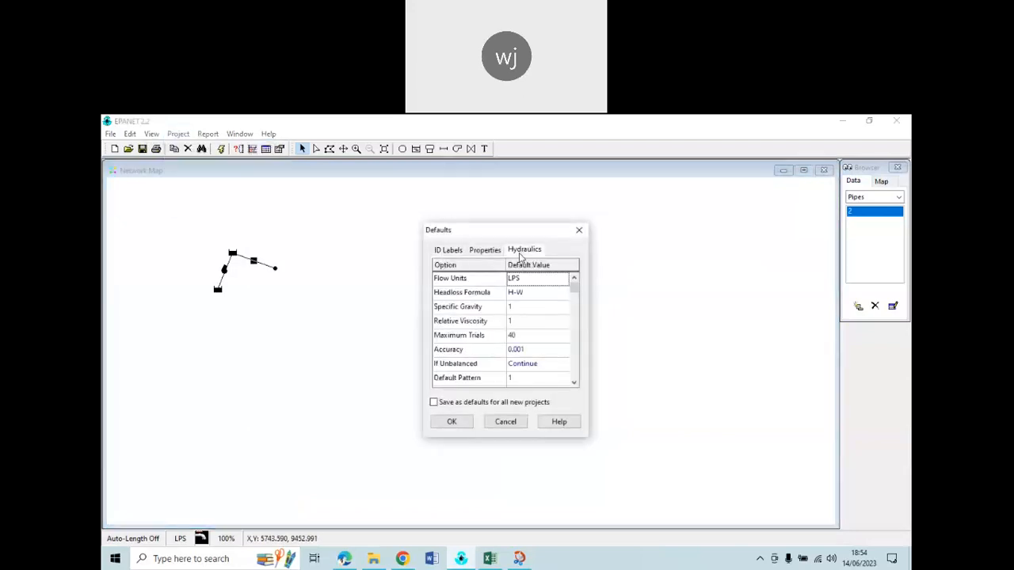
click(496, 252)
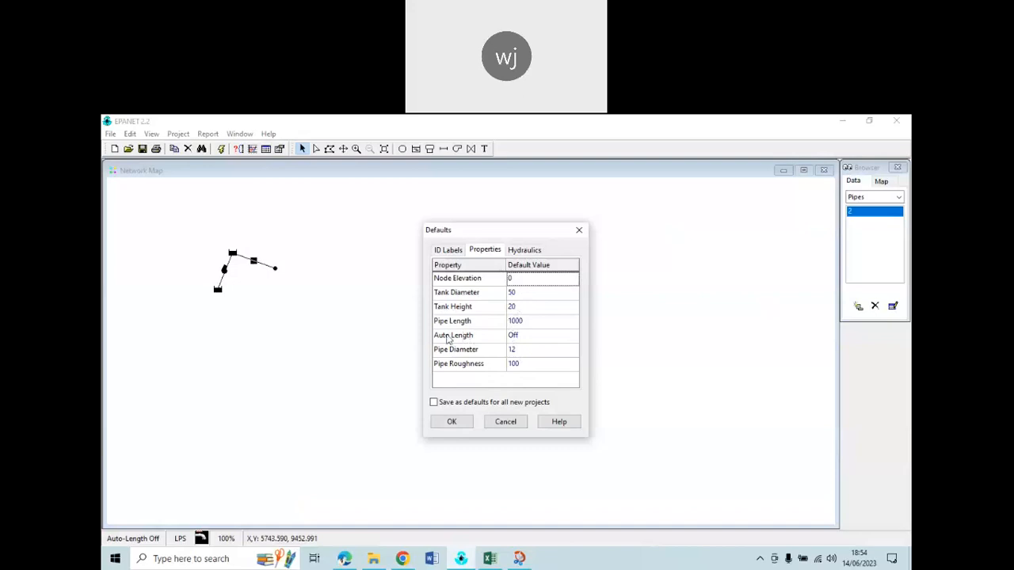
click(519, 339)
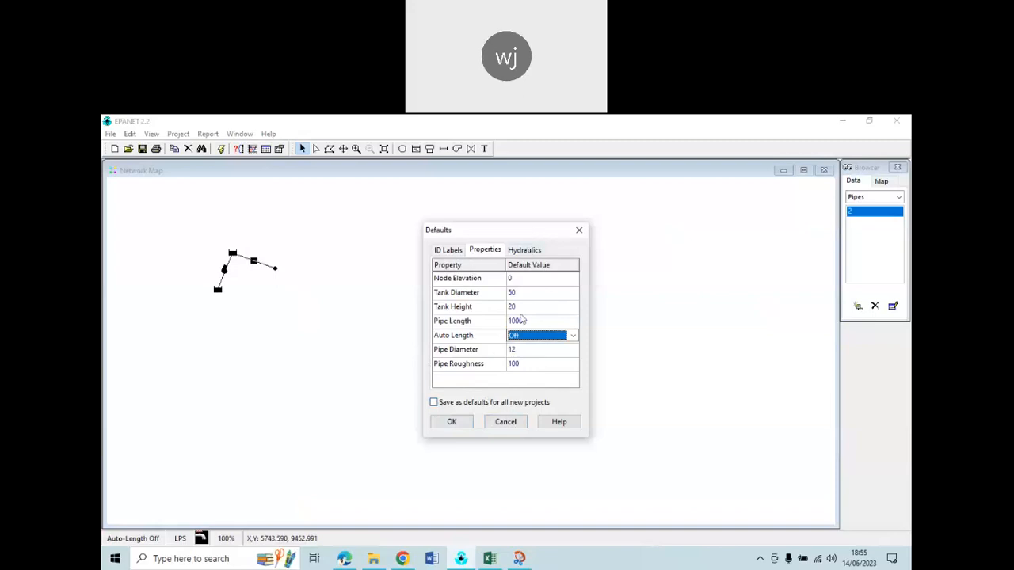
click(503, 422)
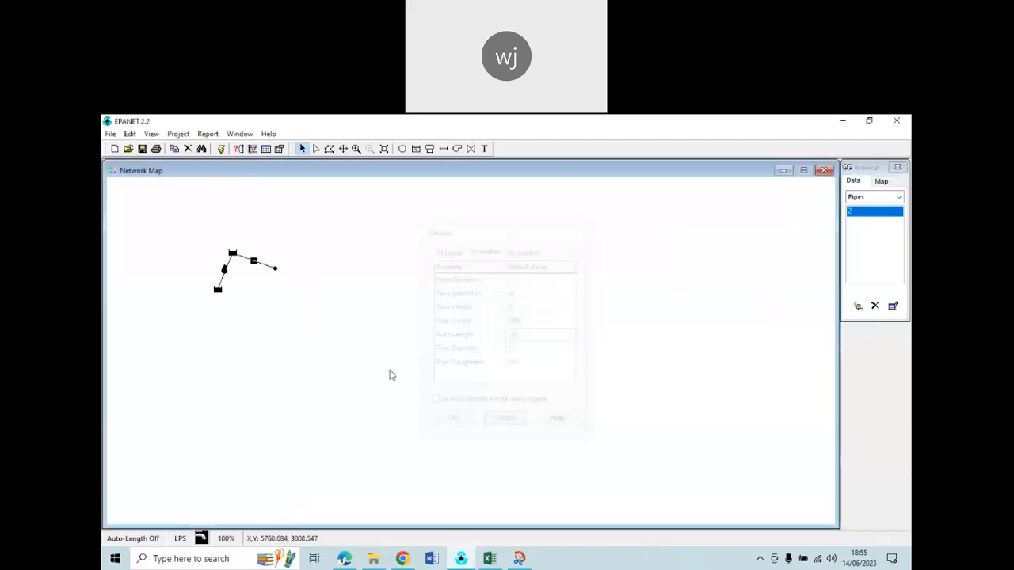
Inspect the elevation, base demand and demand pattern properties of junction 3
click(276, 270)
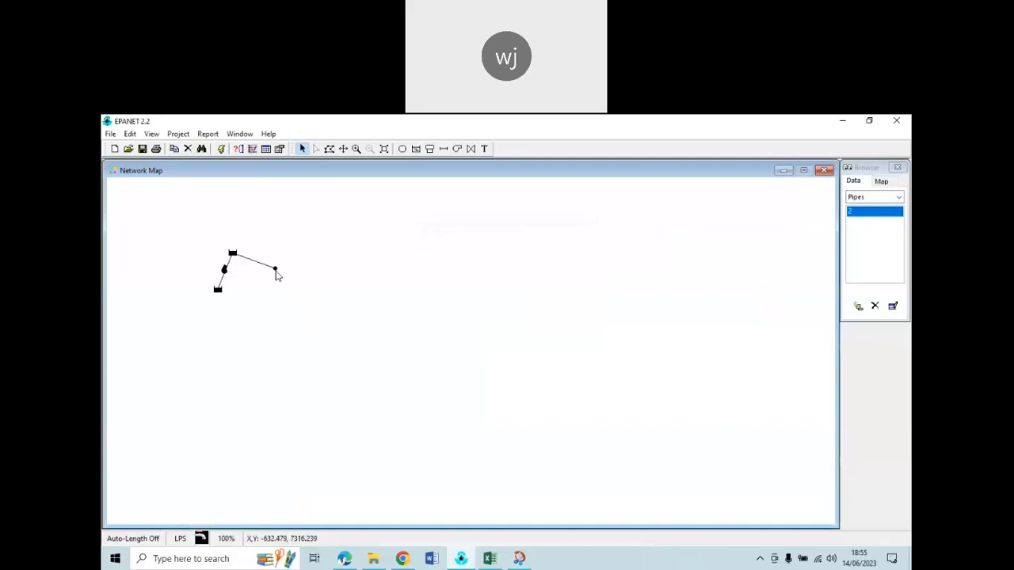
double_click(276, 270)
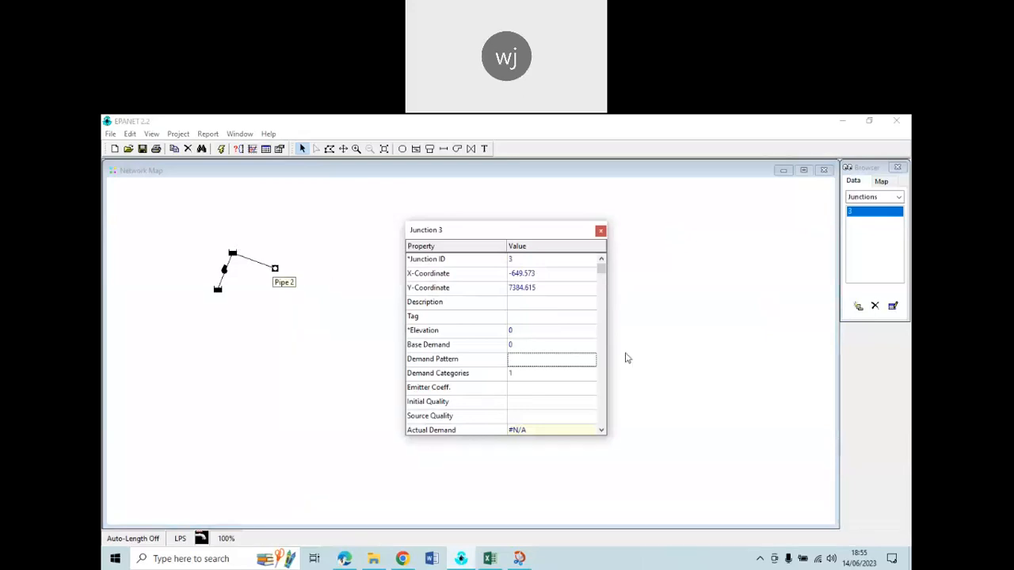
click(521, 334)
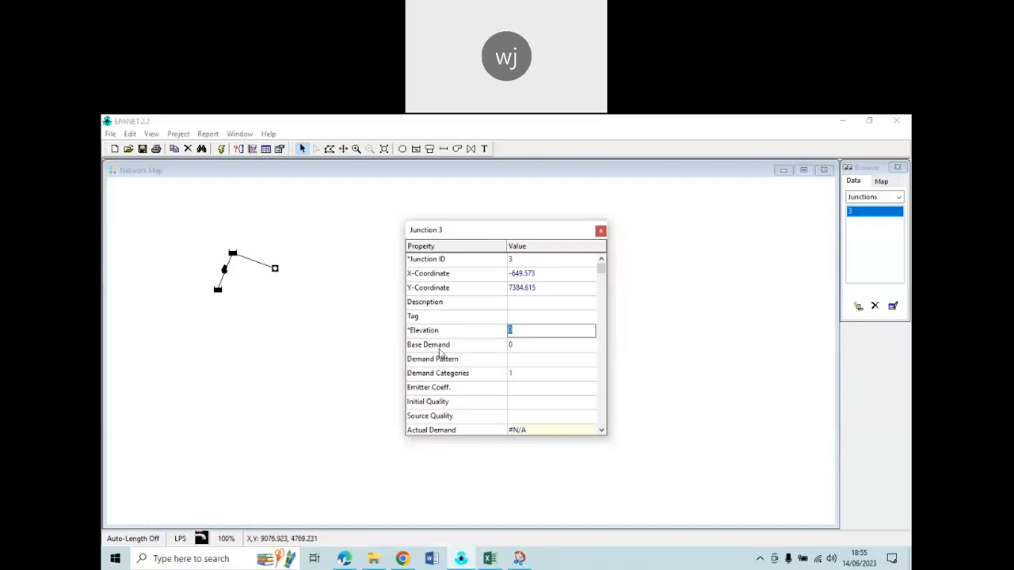
click(540, 347)
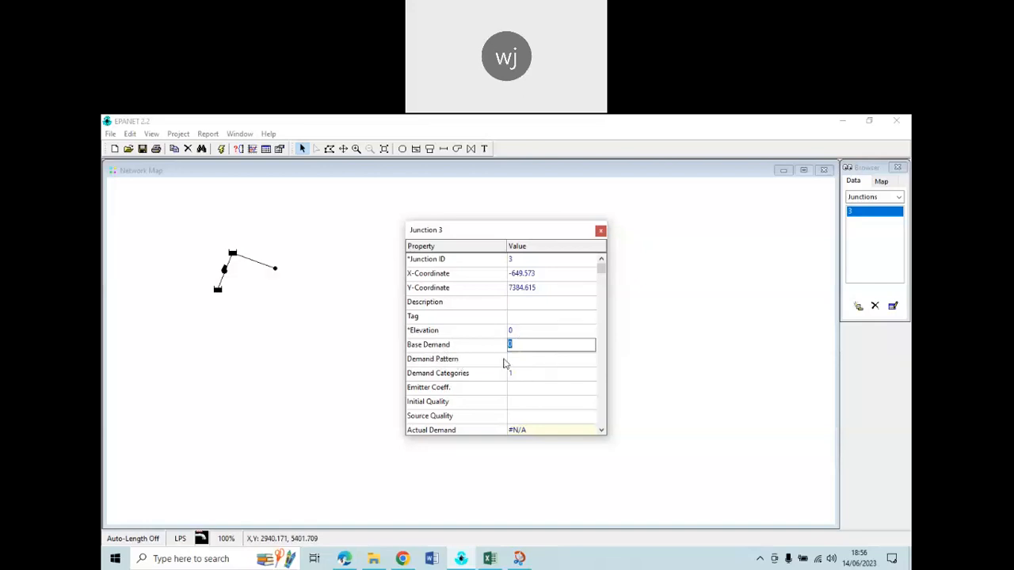
click(600, 231)
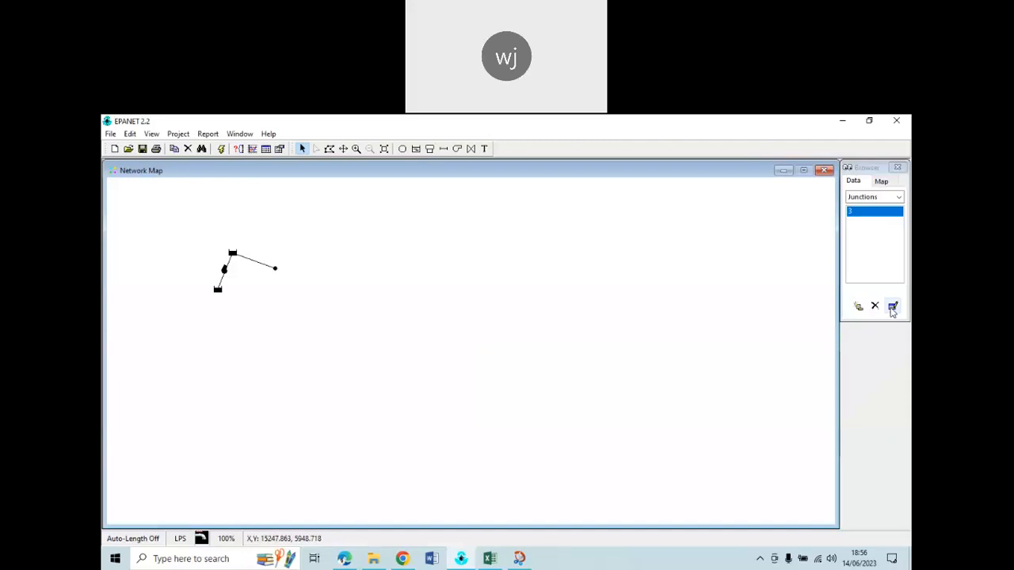
Add a new time pattern to the project with a multiplier of 1 for time periods 1 to 3
click(899, 197)
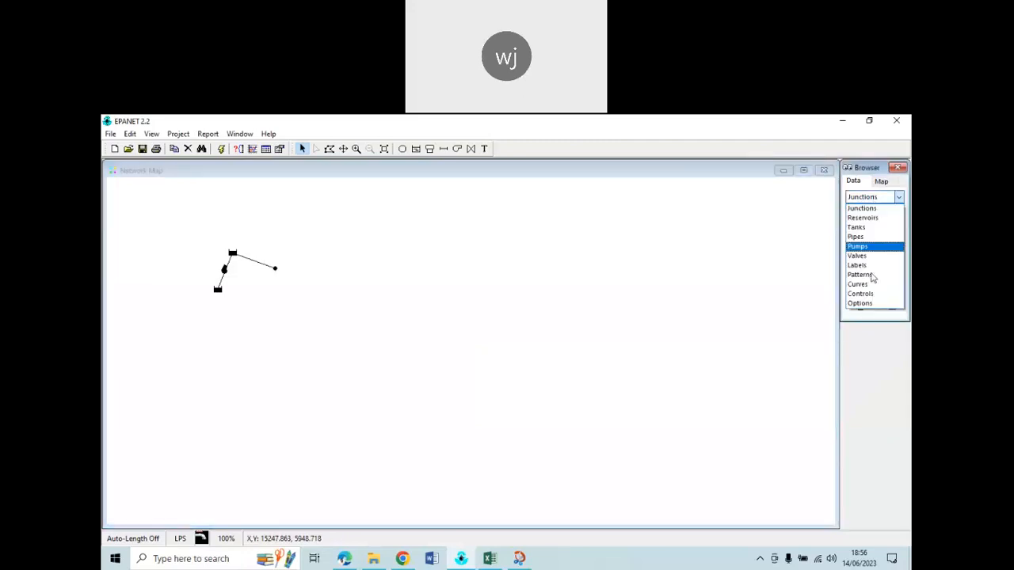
click(873, 275)
click(859, 306)
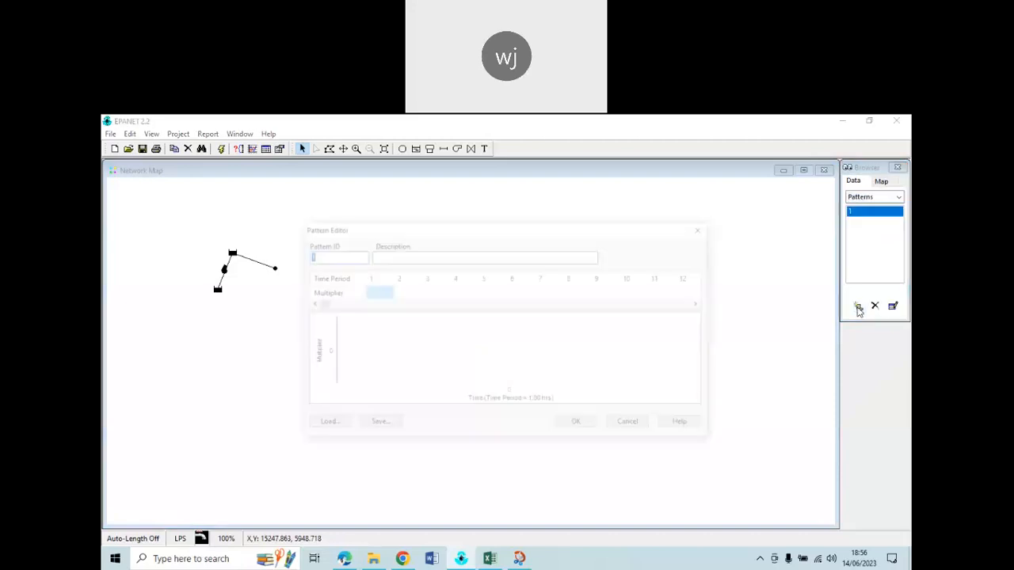
click(376, 293)
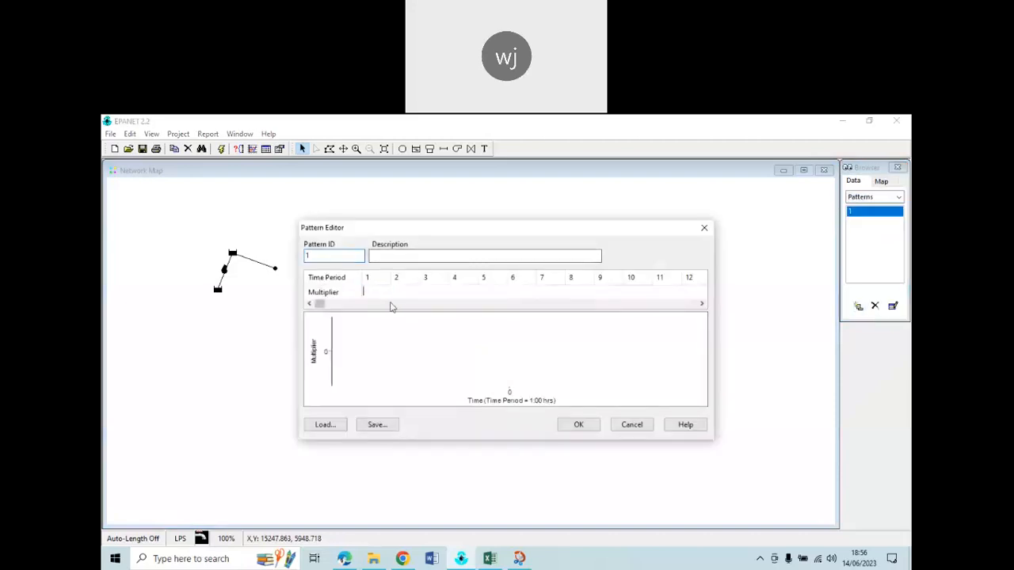
text(1)
key(Tab)
click(414, 293)
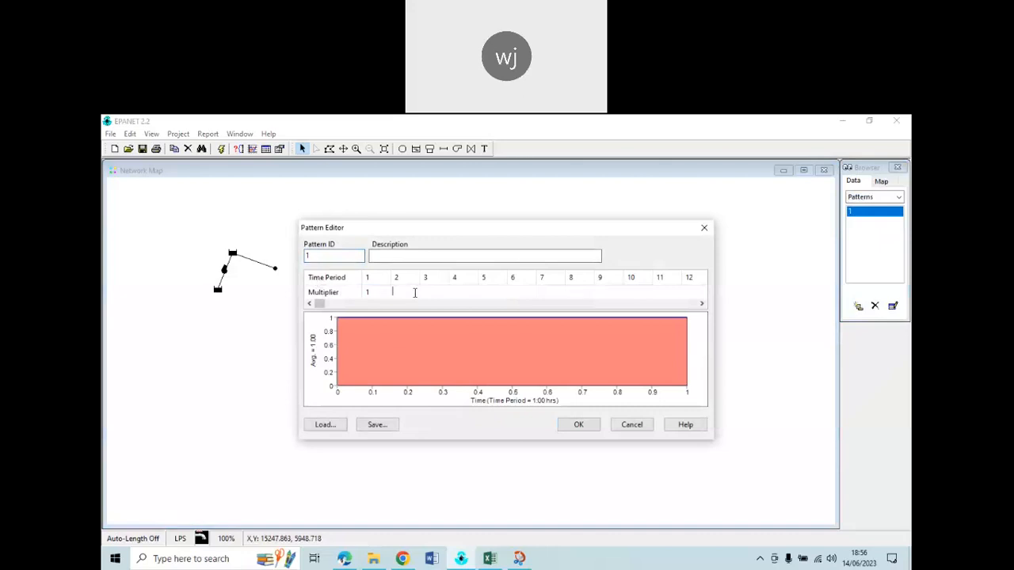
click(433, 291)
text(1)
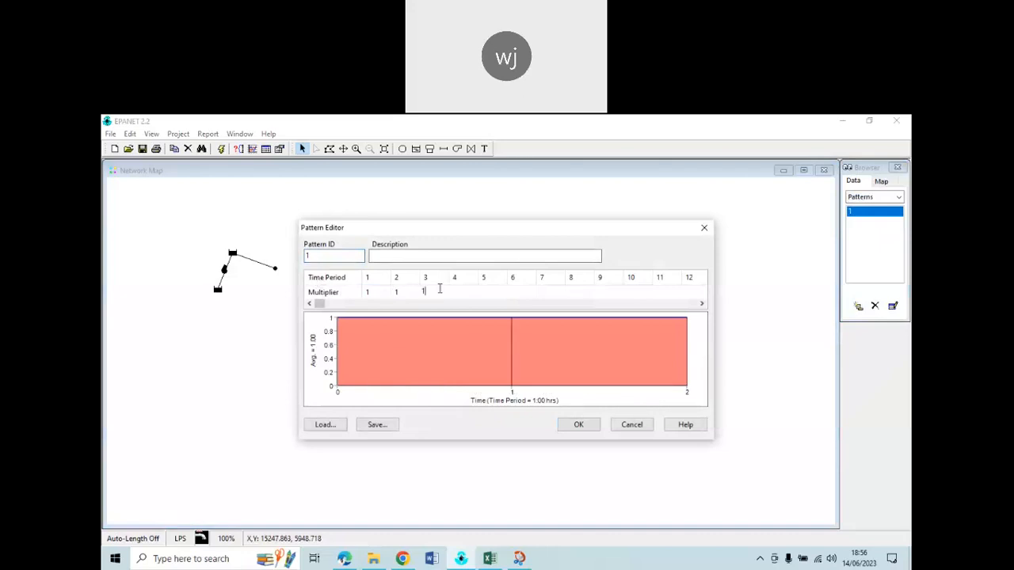
click(460, 293)
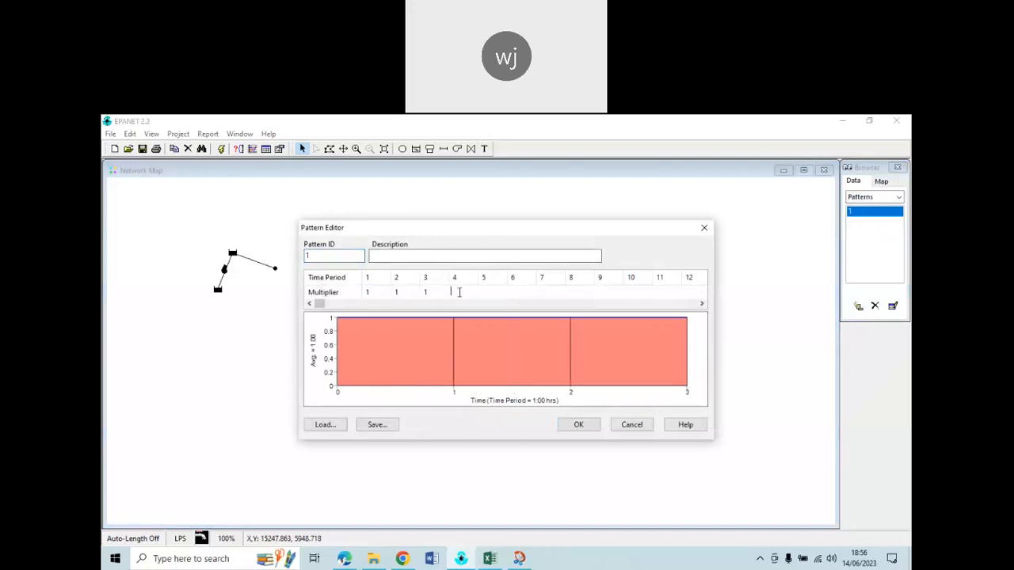
Set the pattern's multiplier to 1.2 for time period 6 and 1.5 for time period 7
click(519, 293)
text(1.2)
click(539, 293)
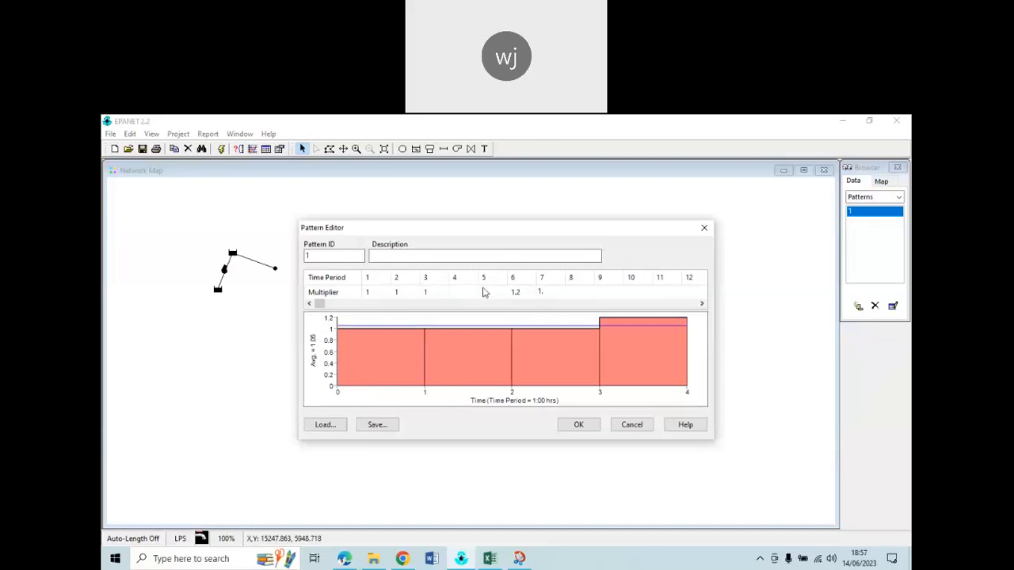
text(.5)
Set the pattern's multiplier to 1 for time periods 4 and 5 and to 1.2 for time period 8
click(454, 293)
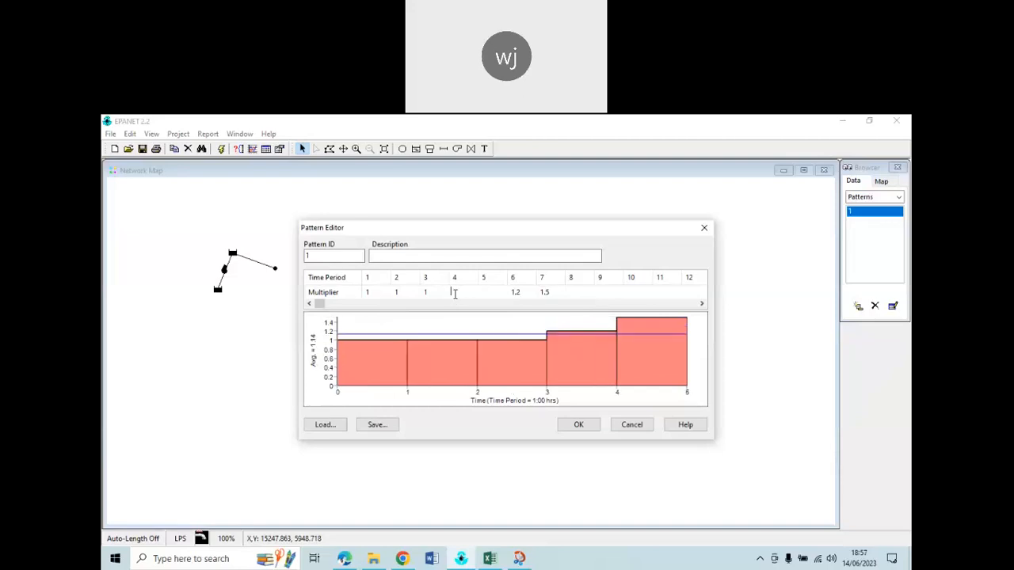
text(1)
click(483, 293)
text(1)
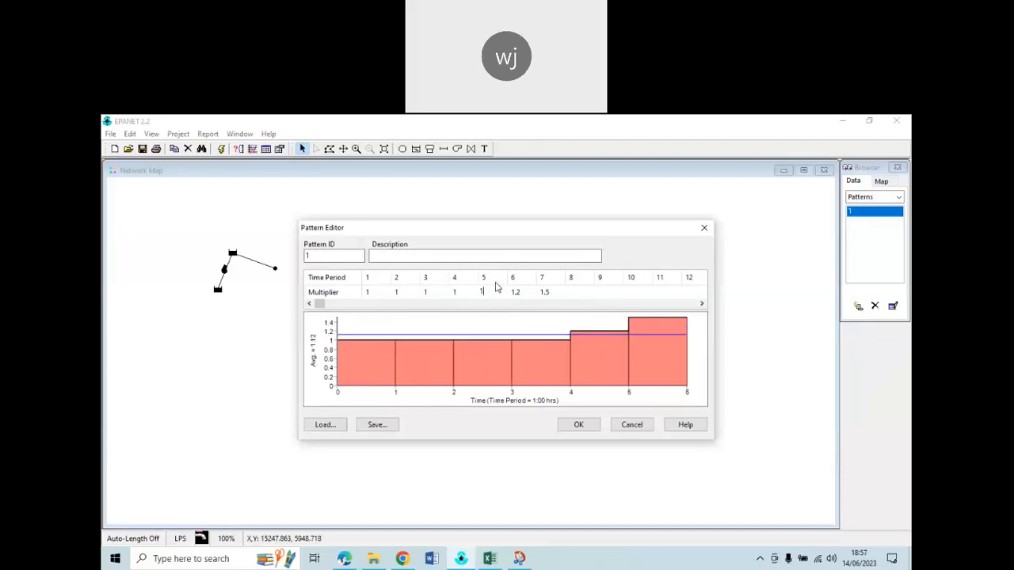
click(570, 292)
text(1.2)
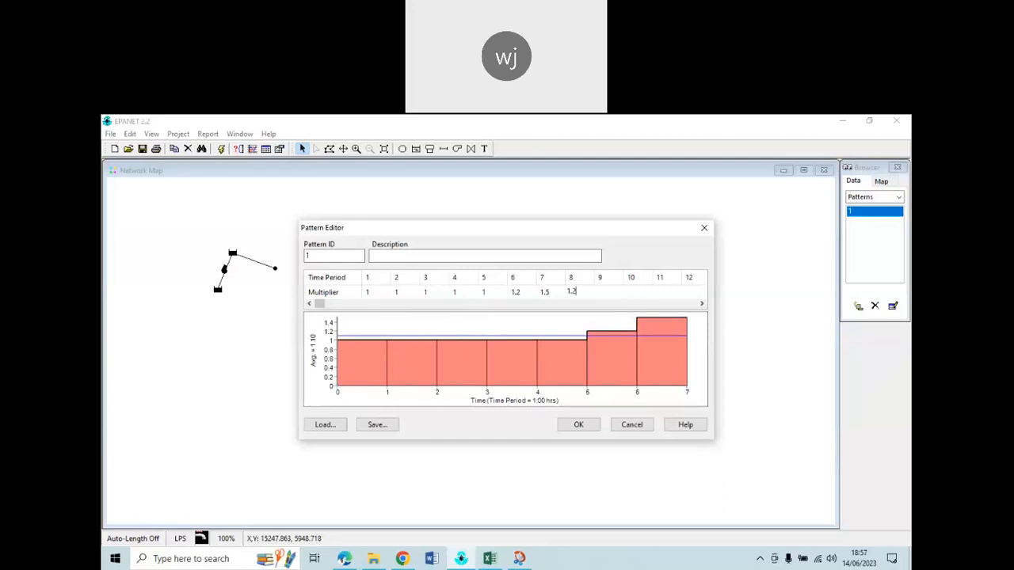
click(616, 293)
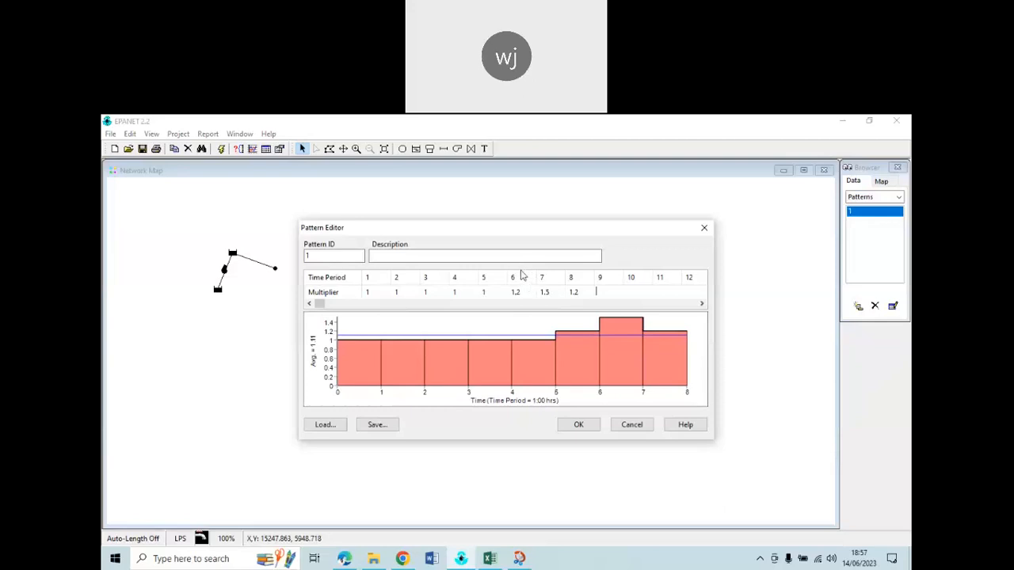
Set the pattern's multiplier to 1.1 for time period 9 and 1 for time period 10
text(1.1)
key(Return)
click(630, 291)
text(1)
key(Return)
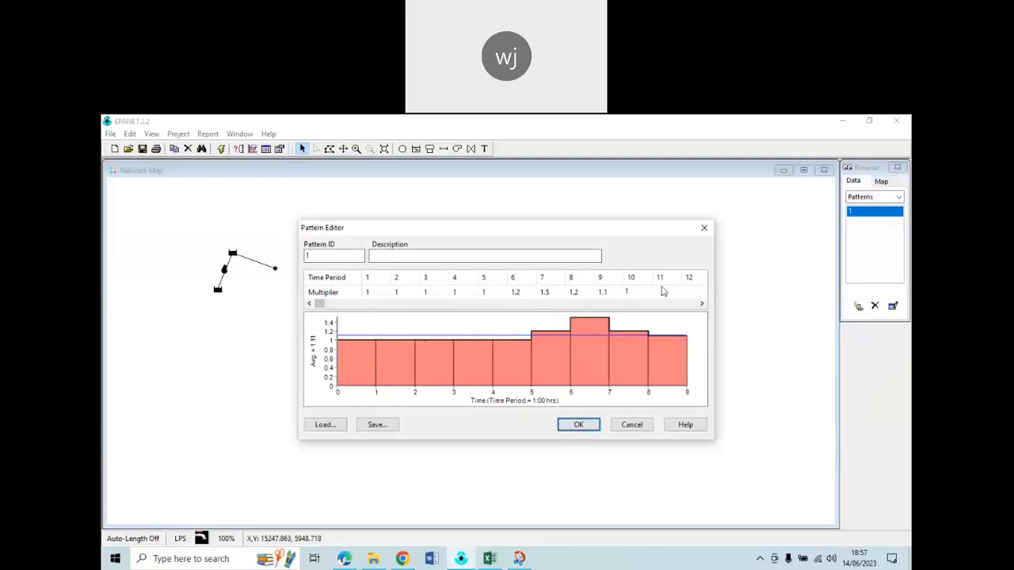
Set the pattern's multiplier to 1 for time periods 11 to 15
click(662, 291)
text(1)
click(688, 290)
text(1)
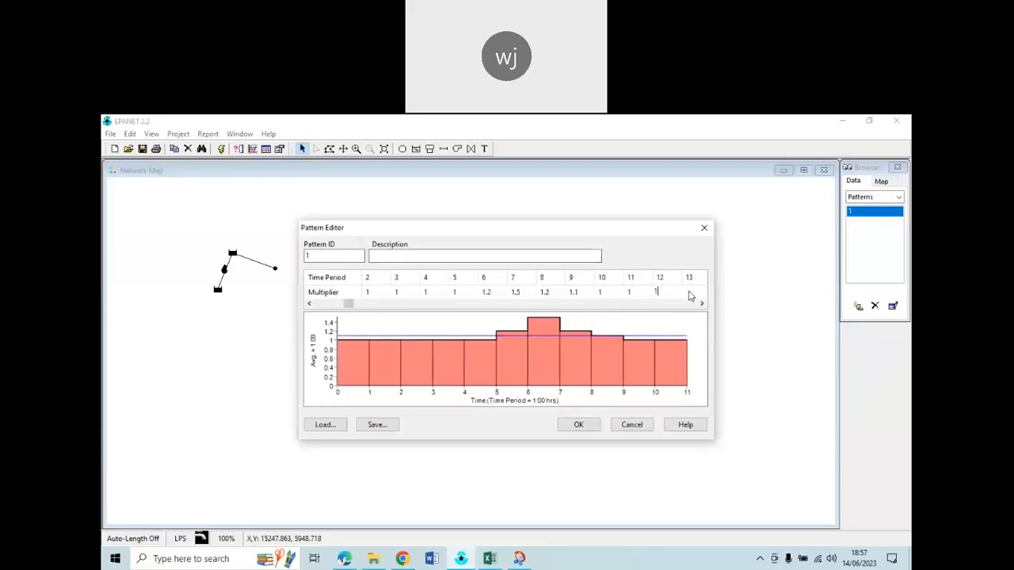
click(689, 293)
text(1)
click(688, 292)
text(1)
click(688, 292)
text(1)
Set the pattern's multiplier to 1.1 for time period 16, 1.2 for period 17 and 1.5 for period 18
click(689, 293)
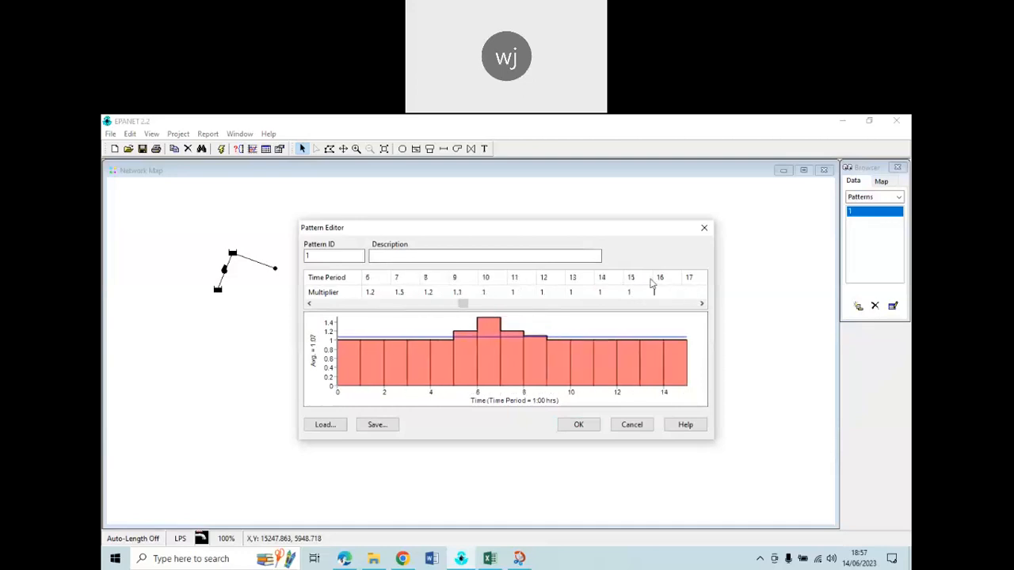
text(1.1)
click(689, 292)
text(1)
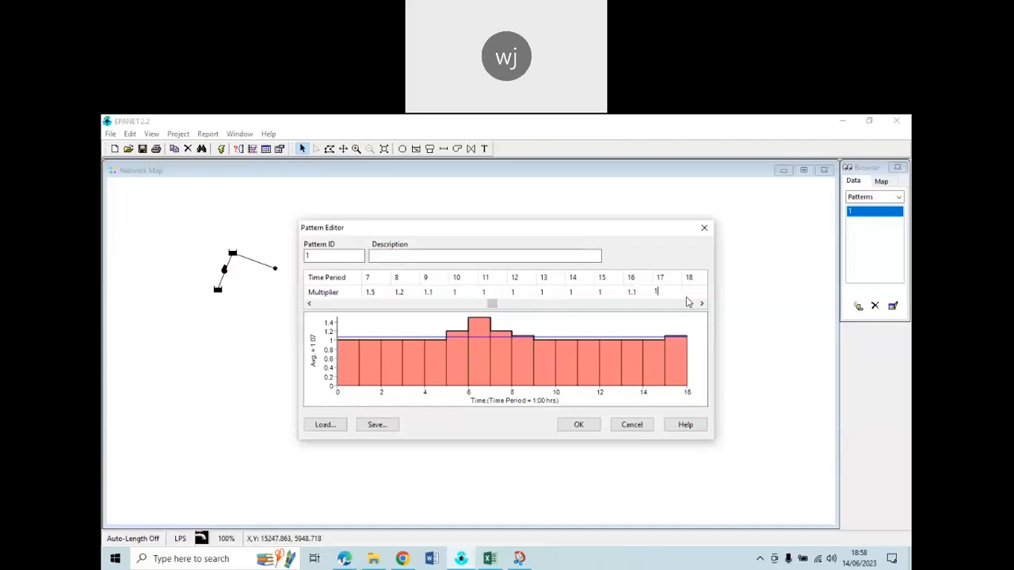
text(.2)
key(Return)
text(1.5)
key(Return)
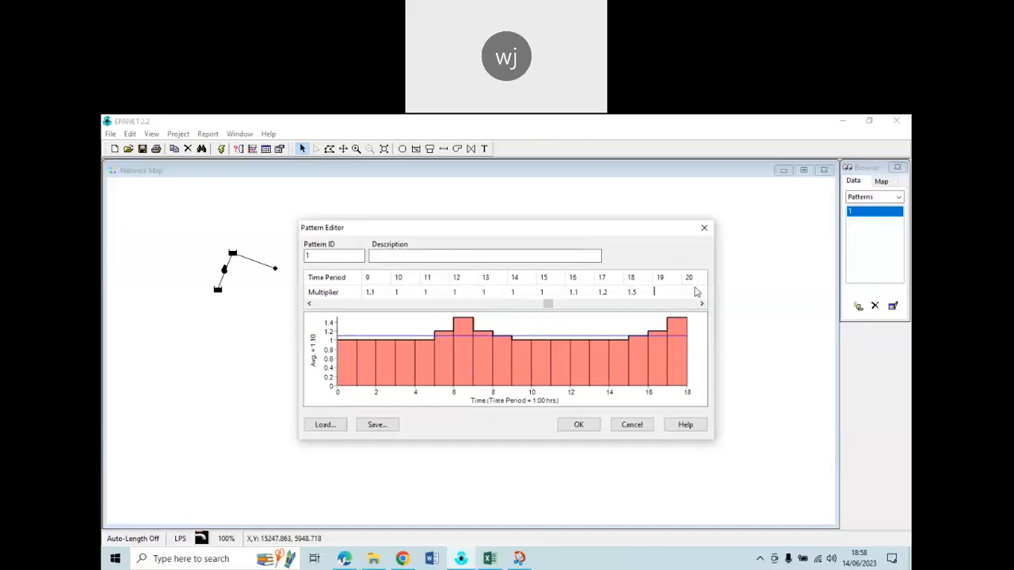
Set the pattern's multiplier to 1.1 for time period 19 and 1 for periods 20 to 24, and accept the pattern
text(1.1)
key(Return)
text(1)
key(Return)
text(1)
key(Return)
text(1)
key(Return)
text(1)
key(Return)
text(1)
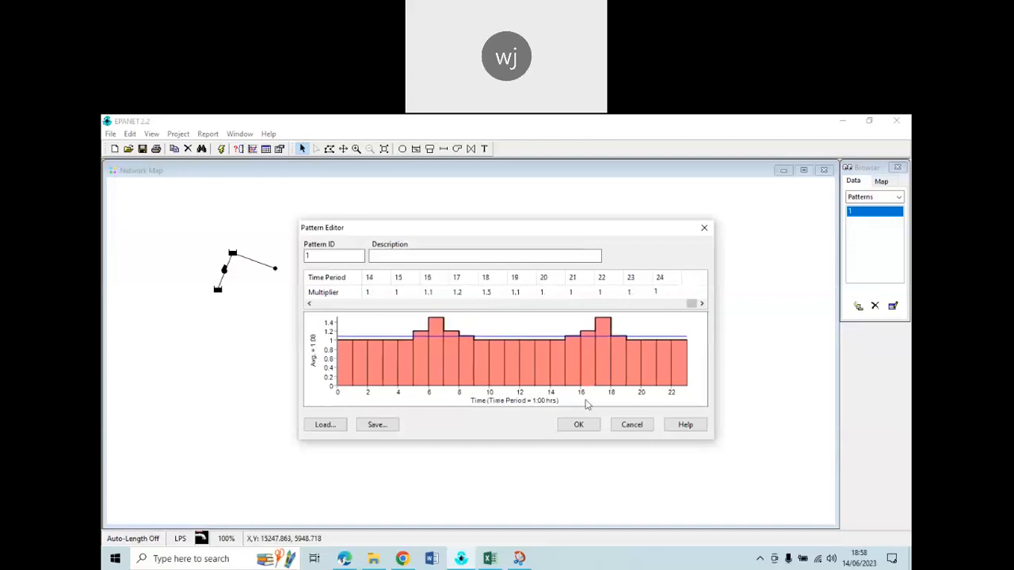
click(580, 425)
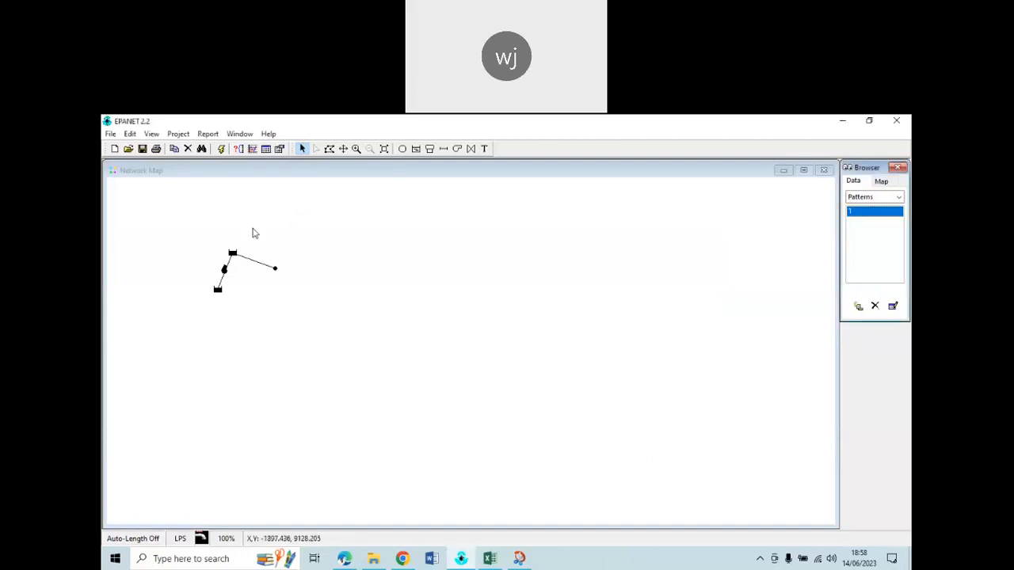
Inspect the properties of junction 3 and of the pipe linking it to the upper reservoir
double_click(275, 269)
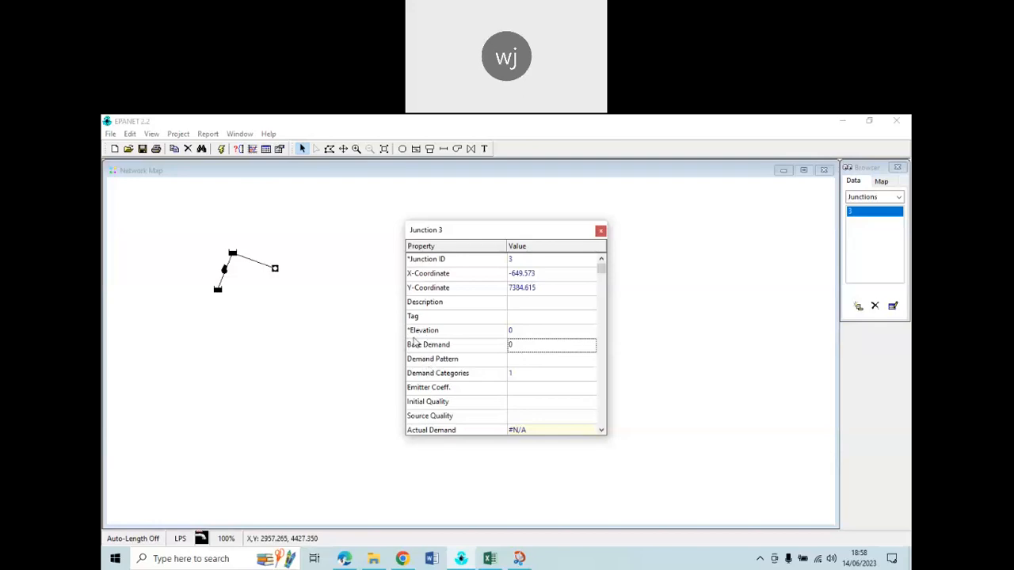
click(600, 231)
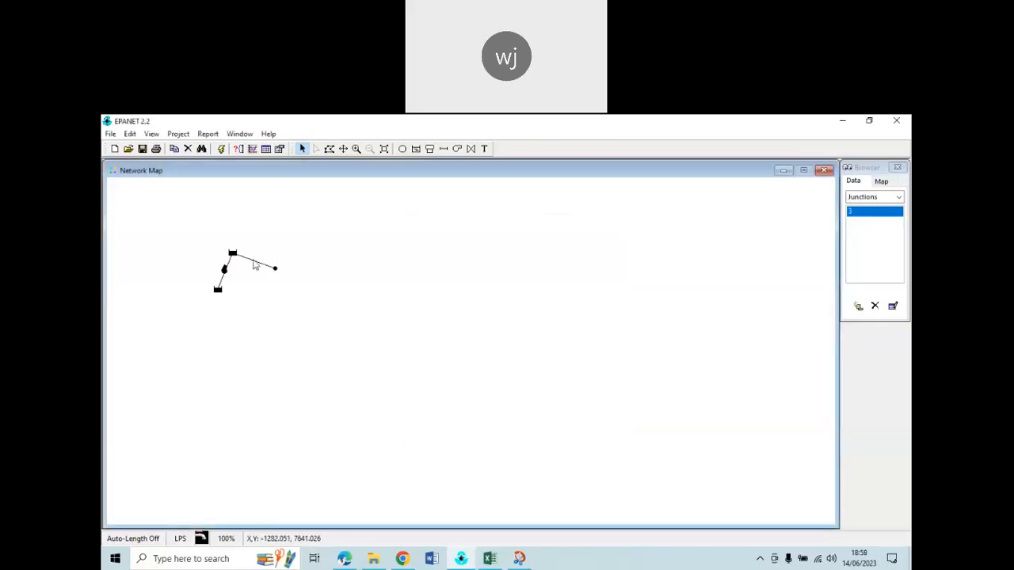
double_click(256, 263)
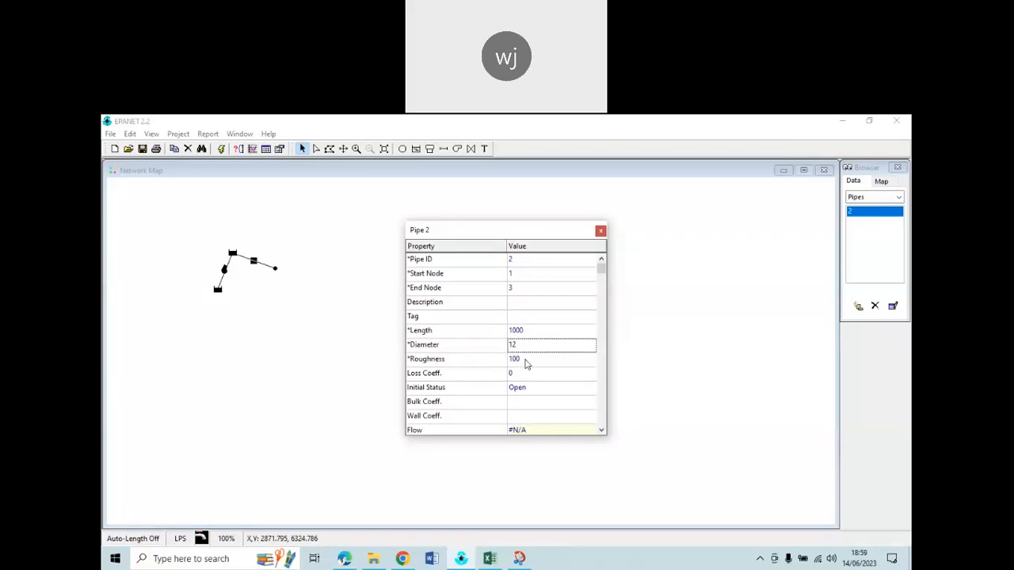
click(601, 231)
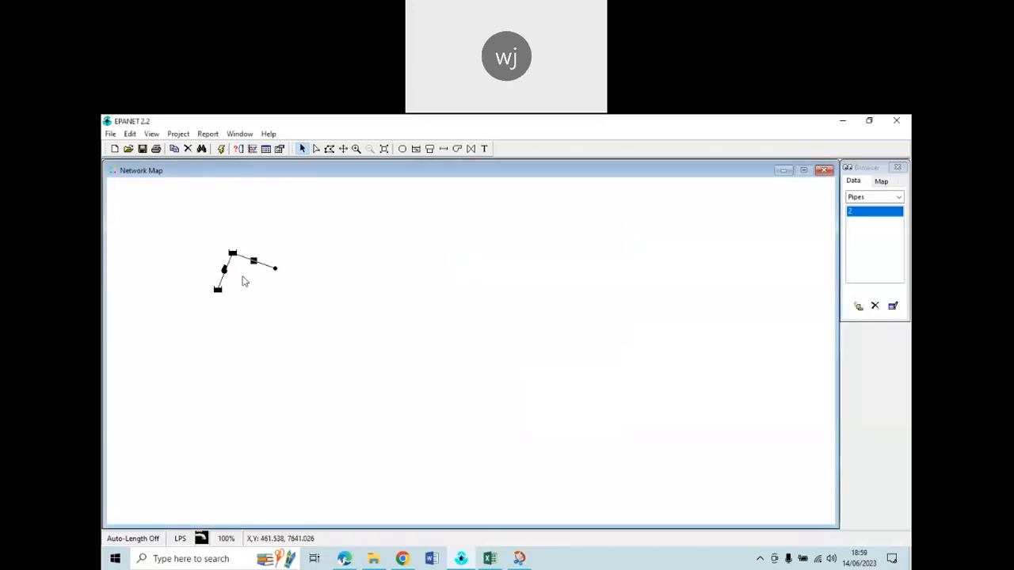
Inspect the pump's properties, including its pump curve and its empty pattern setting
double_click(224, 271)
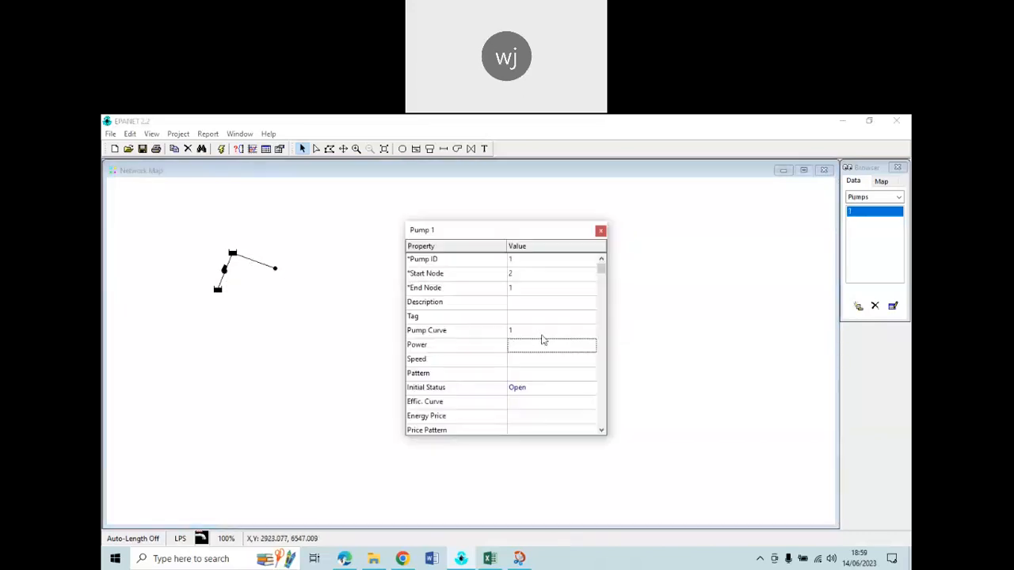
click(514, 376)
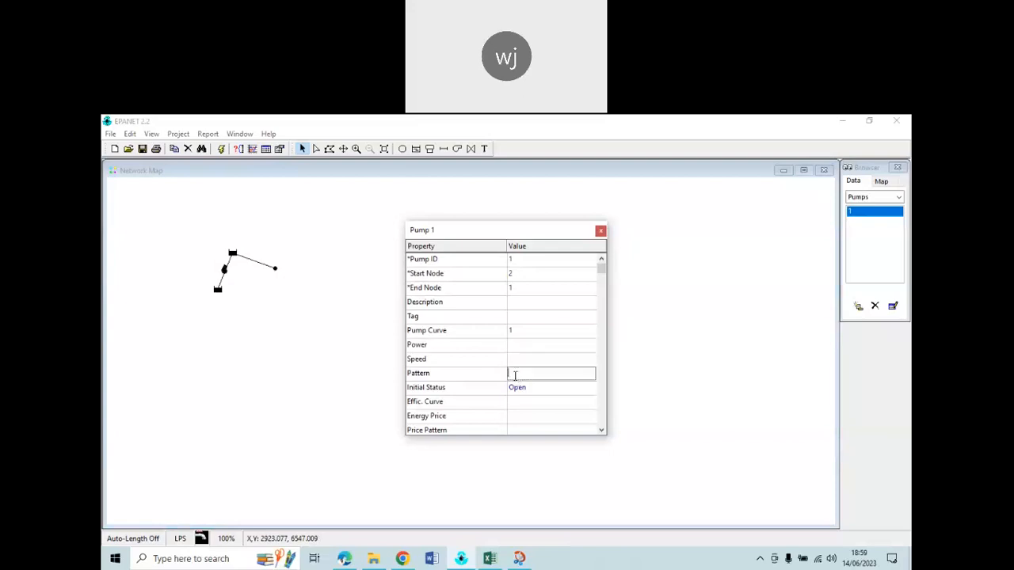
click(600, 230)
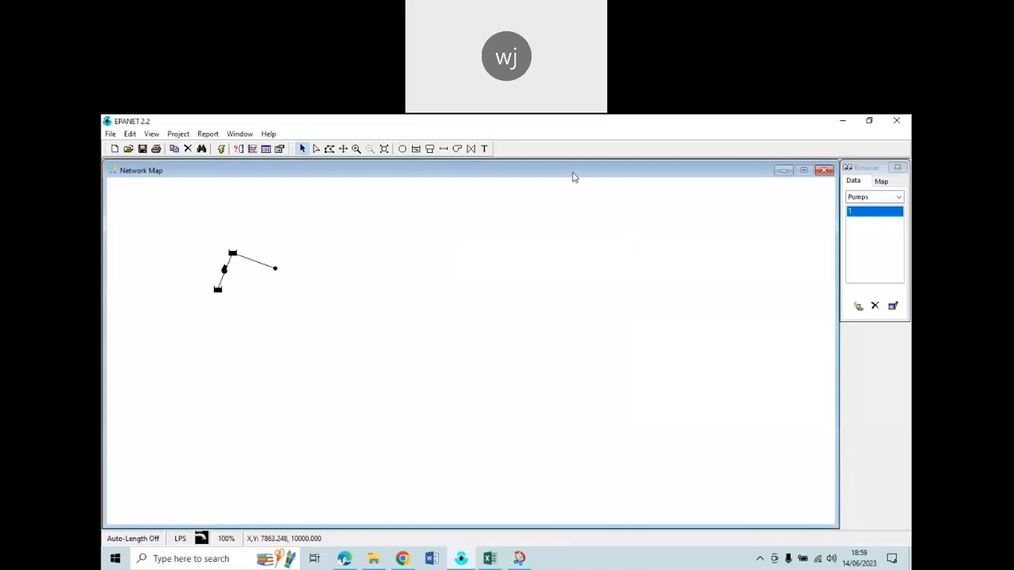
click(894, 200)
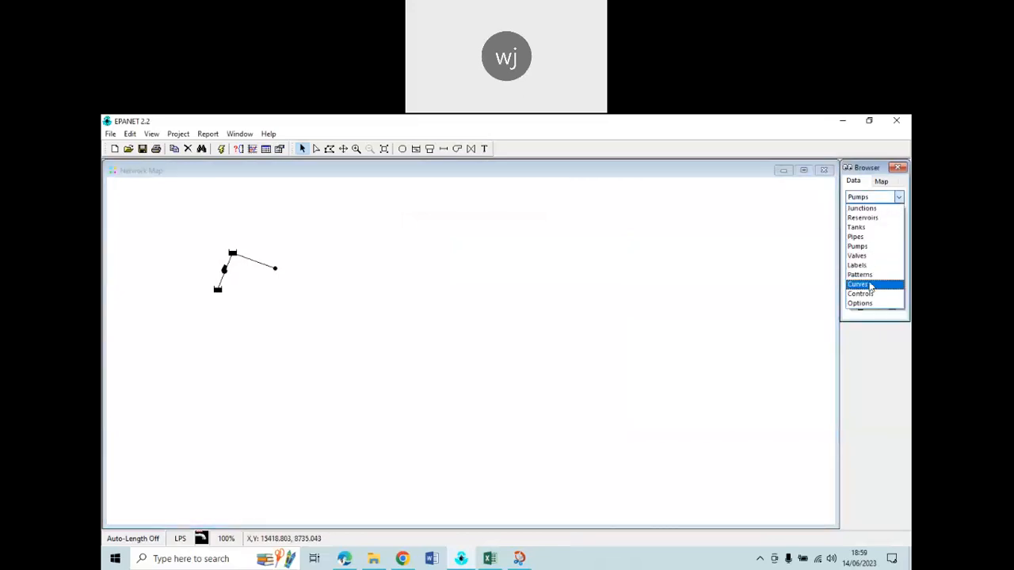
click(862, 247)
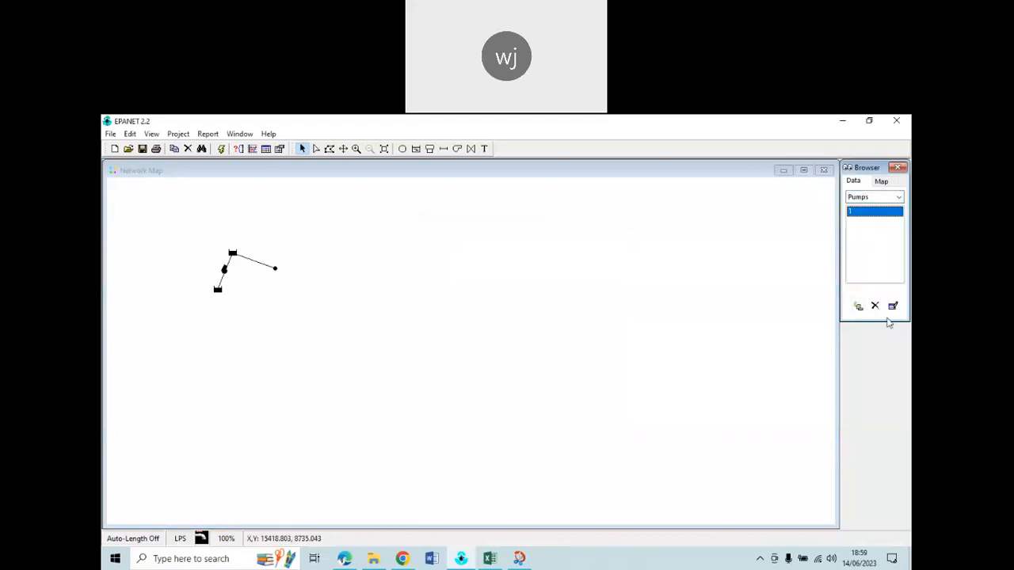
click(892, 308)
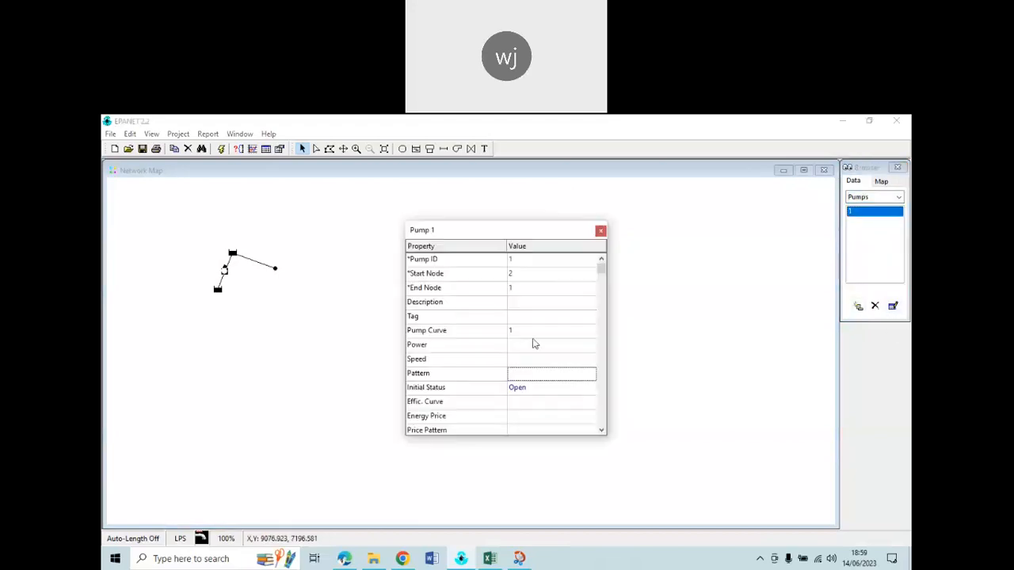
click(600, 230)
Add a second time pattern to the project without entering any multipliers, and close its editor
click(898, 196)
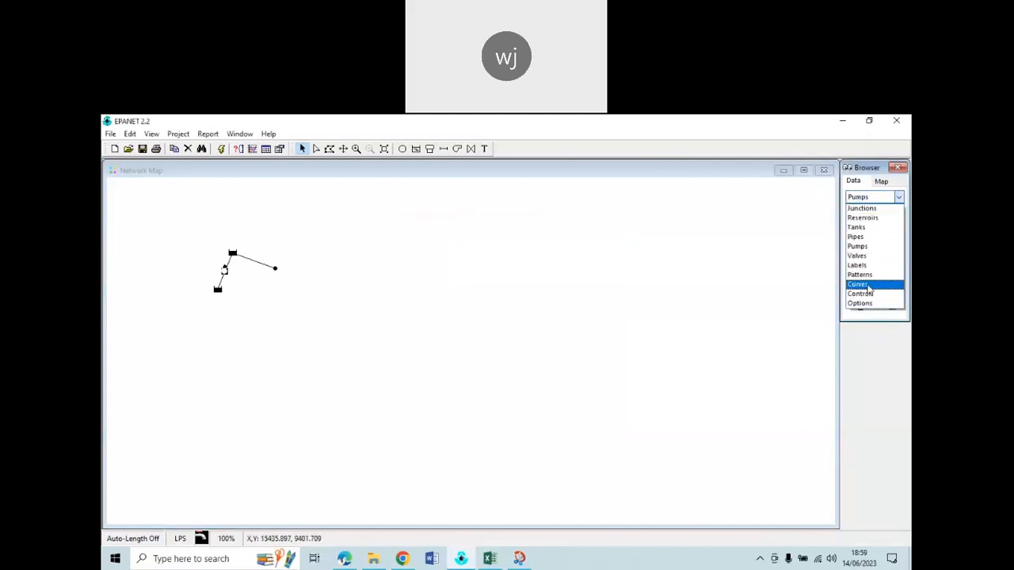
click(859, 284)
click(898, 197)
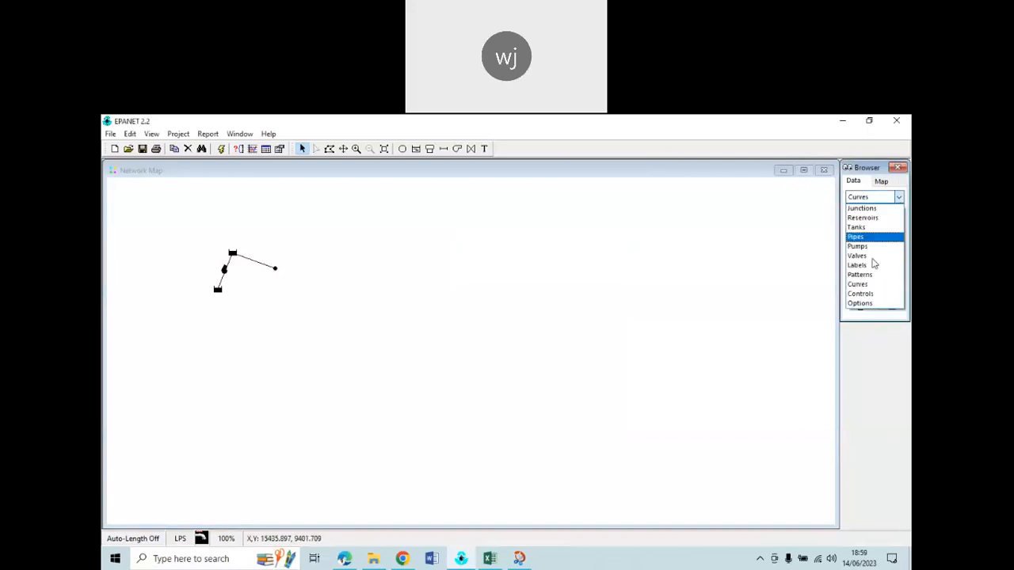
click(870, 276)
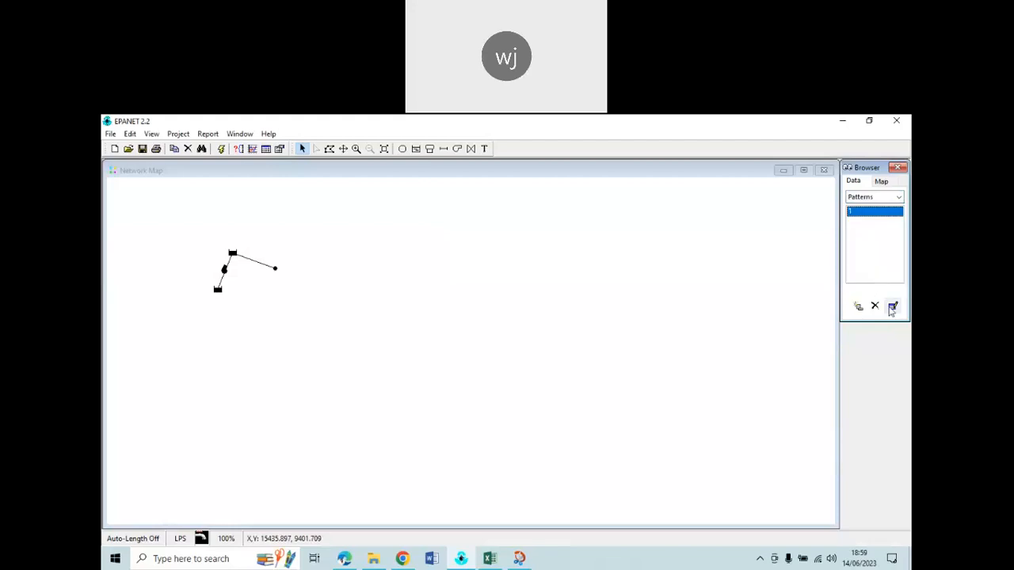
click(859, 307)
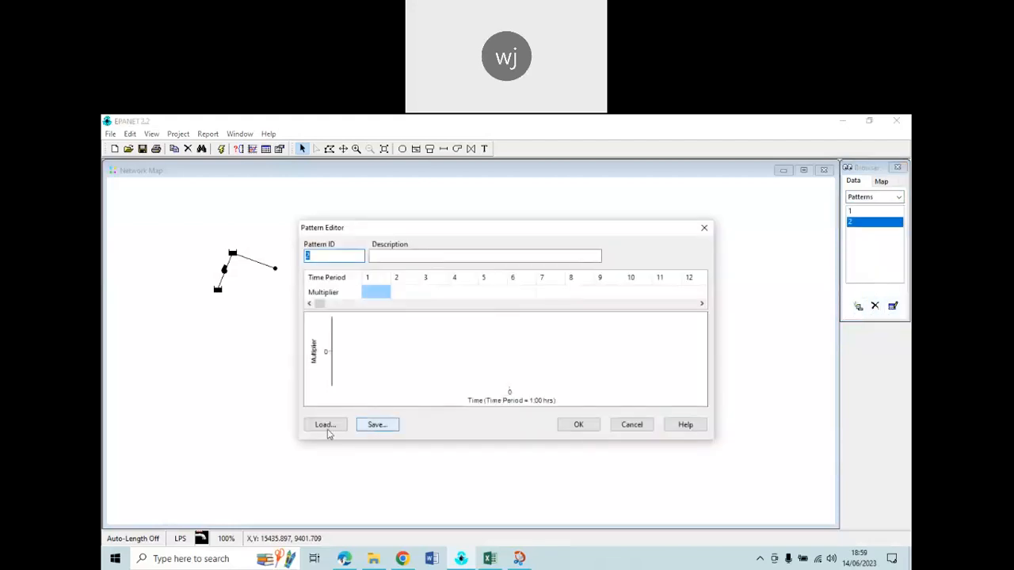
click(704, 227)
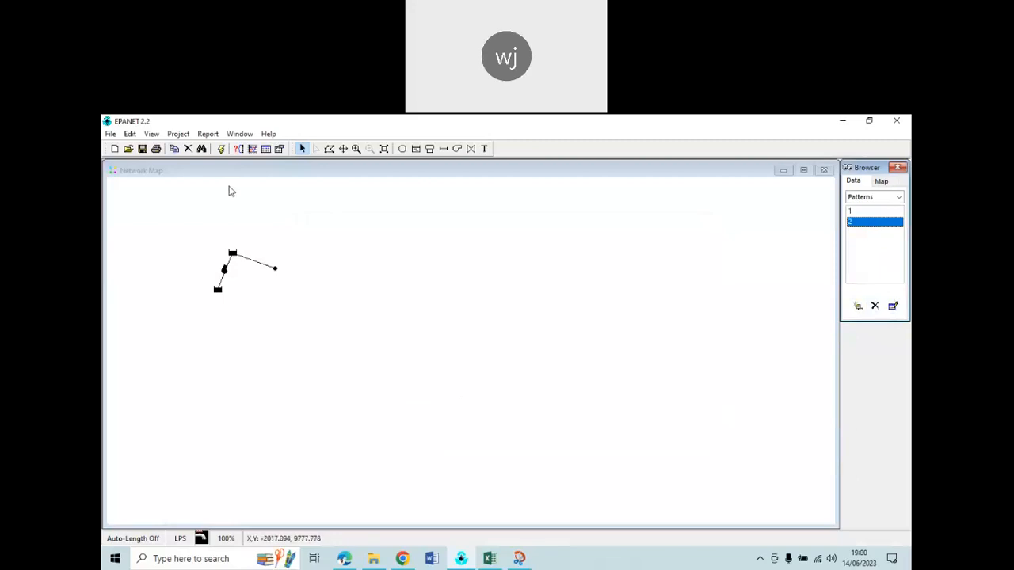
click(574, 134)
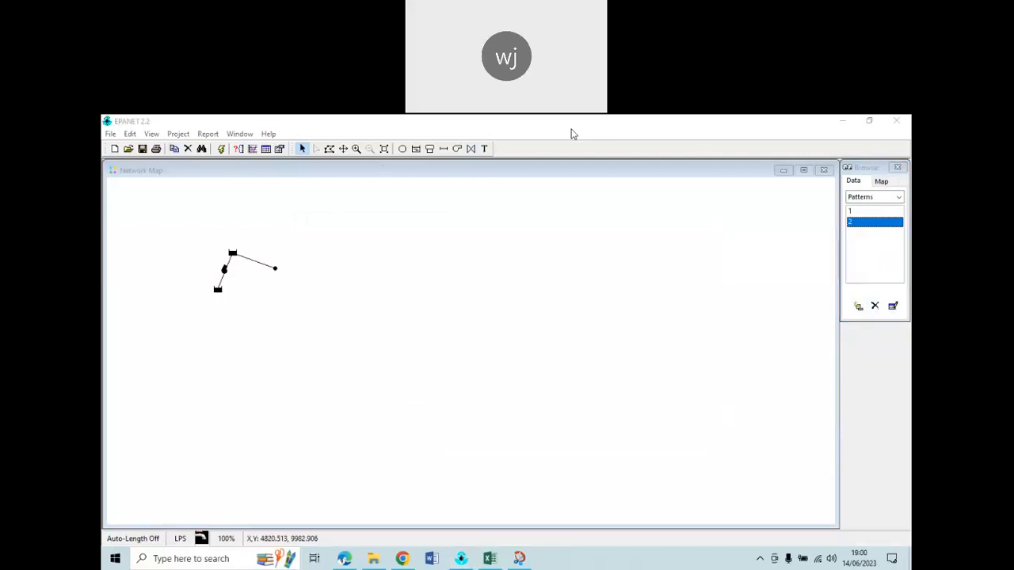